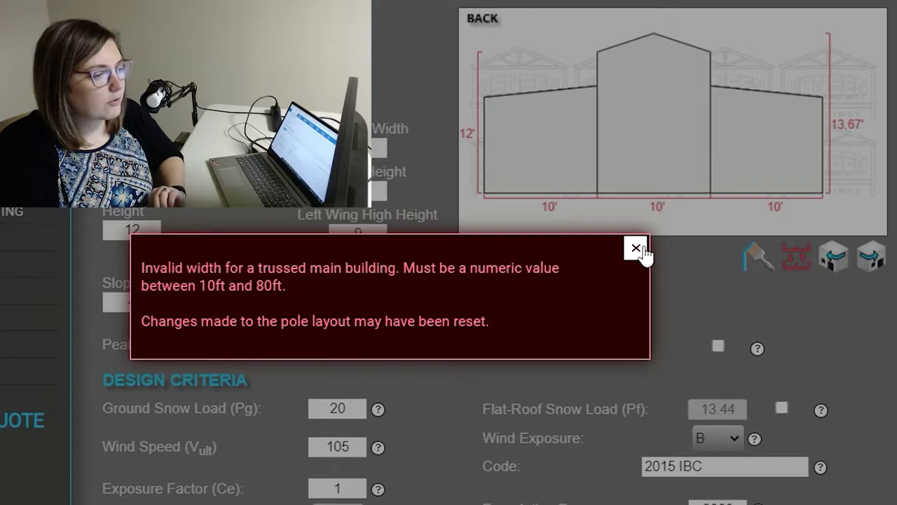
Dismiss the width and pole layout notices and review the gambrel-style building's side and back elevations.
{"action": "left_click", "coordinate": [636, 248]}
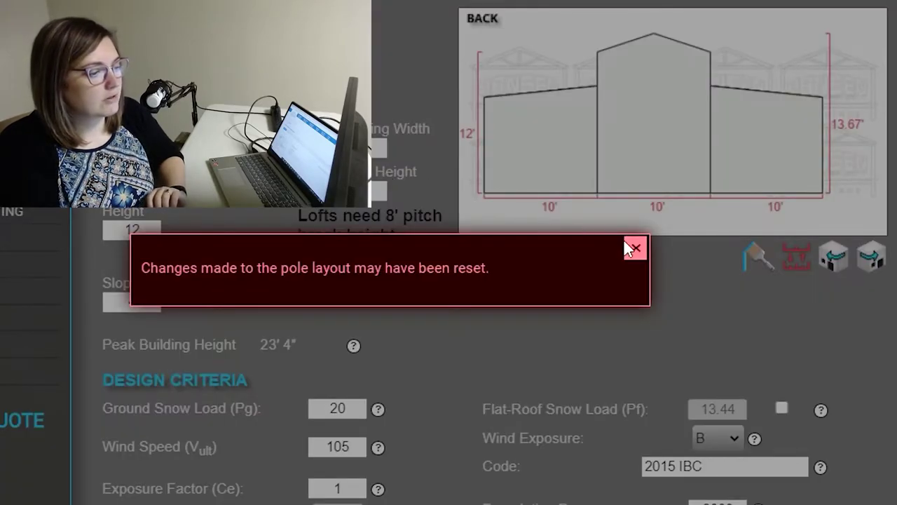
{"action": "left_click", "coordinate": [635, 248]}
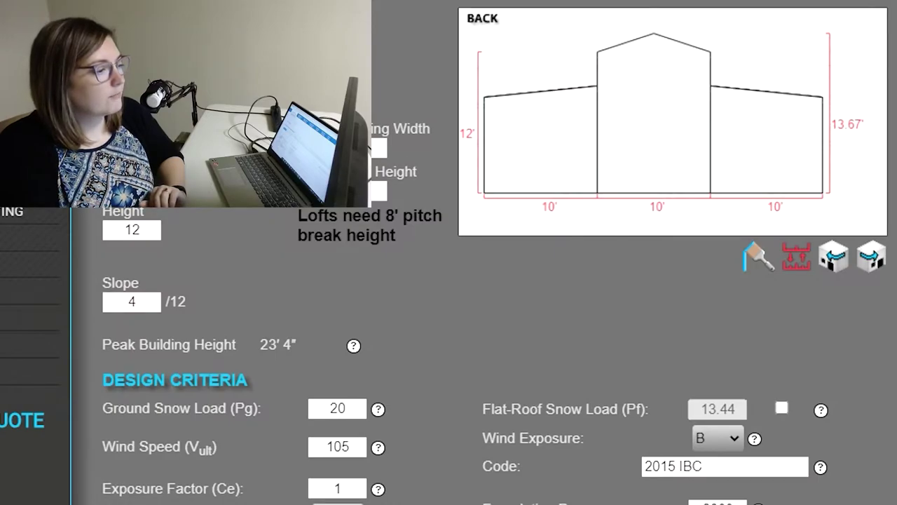
{"action": "left_click", "coordinate": [873, 259]}
{"action": "left_click", "coordinate": [873, 260]}
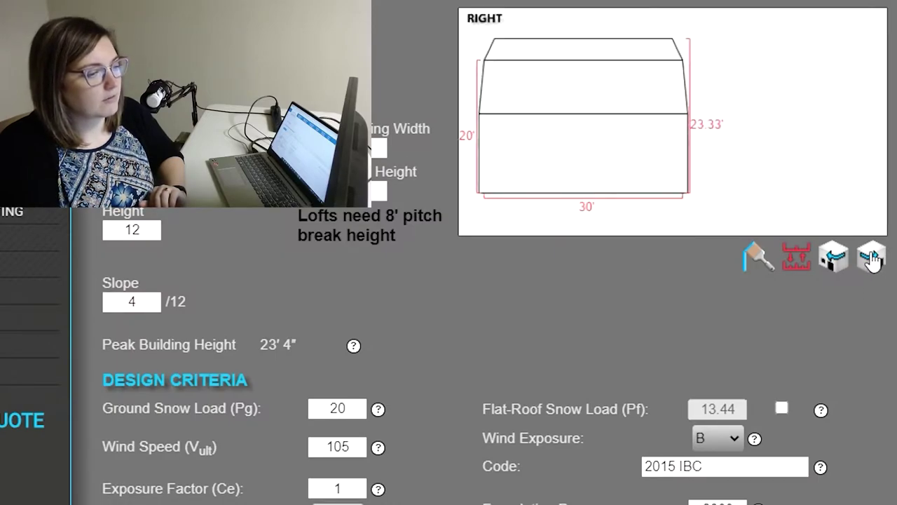
{"action": "left_click", "coordinate": [873, 260]}
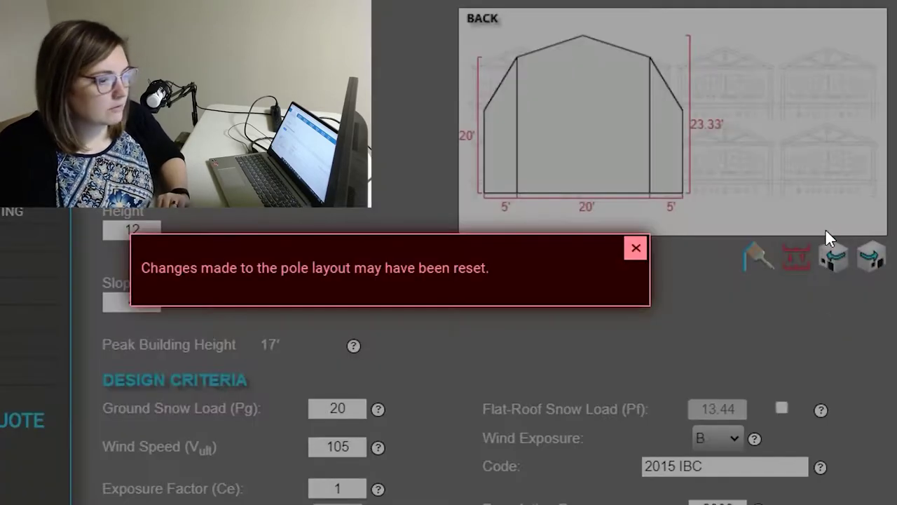
Dismiss the pole layout notice and rotate the gable building drawing to its front elevation.
{"action": "left_click", "coordinate": [635, 248]}
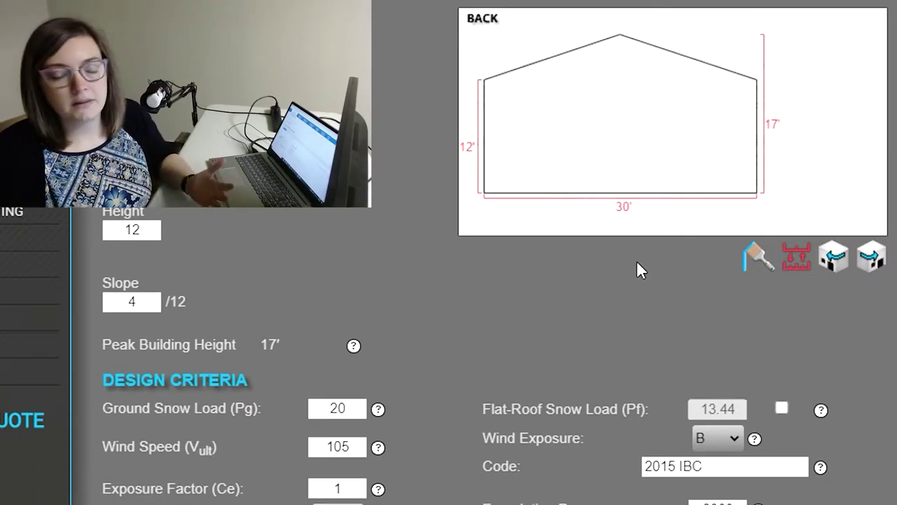
{"action": "left_click", "coordinate": [874, 265]}
{"action": "left_click", "coordinate": [872, 261]}
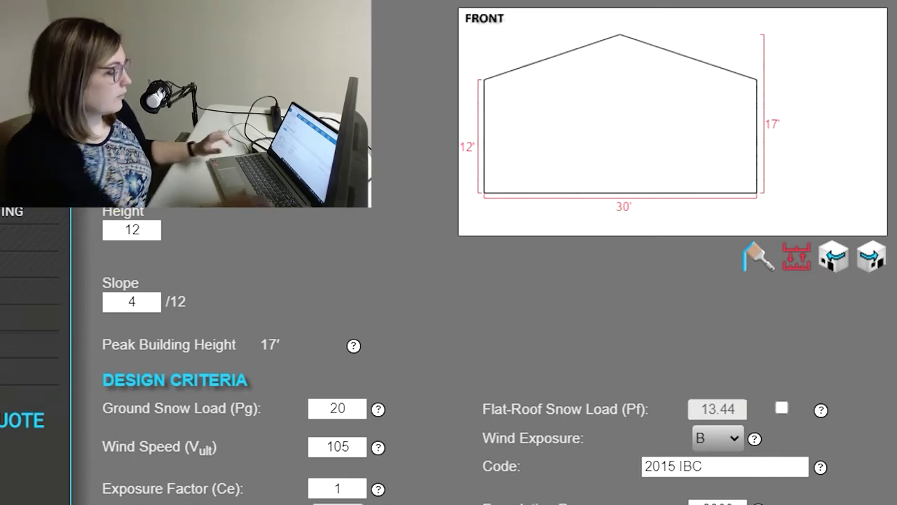
Set the building's width and length to 36 ft and check the back and left elevations.
{"action": "key", "text": "Tab"}
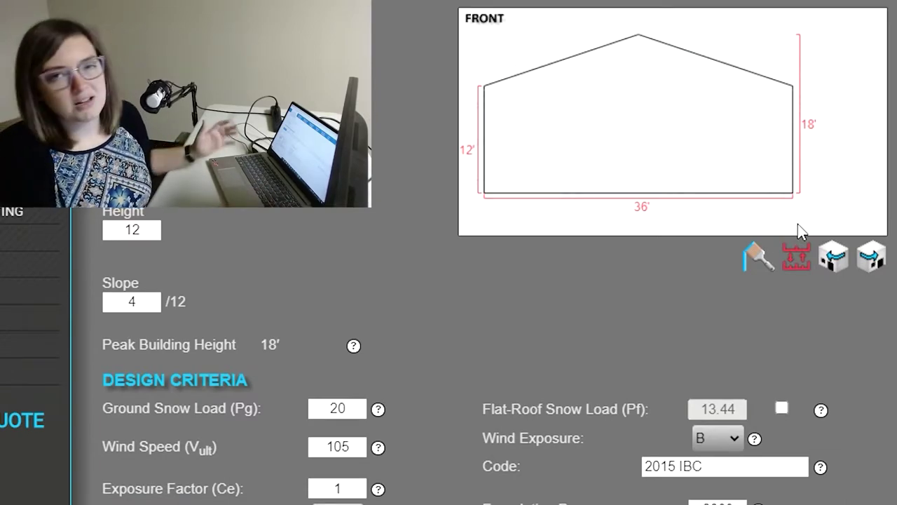
{"action": "left_click", "coordinate": [881, 257]}
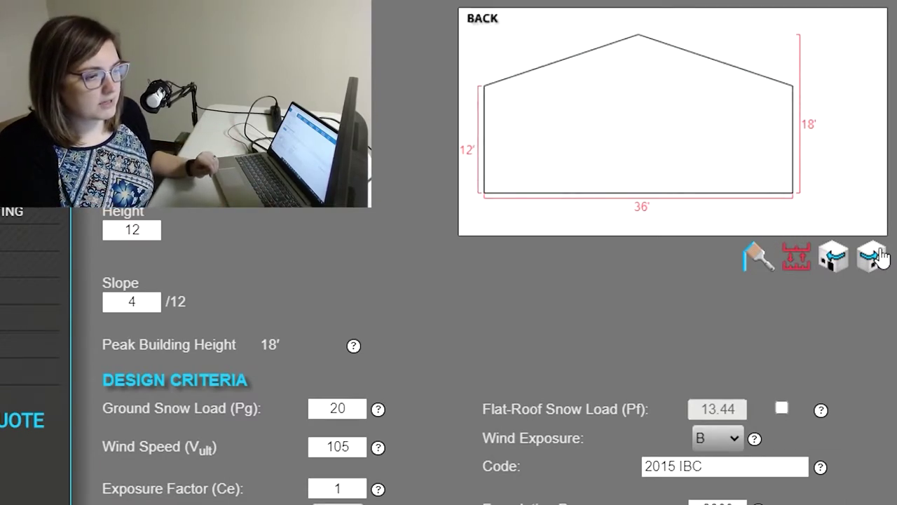
{"action": "left_click", "coordinate": [881, 257]}
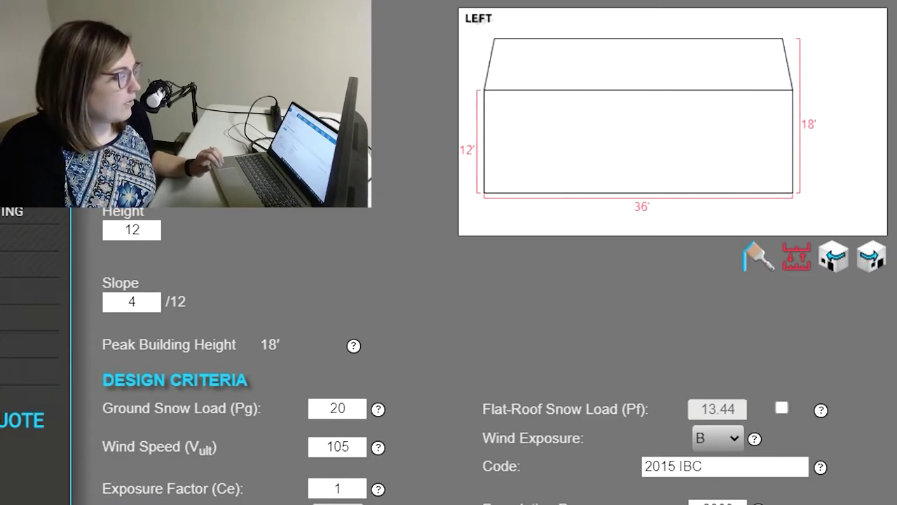
Select the Pole & Raftered framing option for the building.
{"action": "scroll", "coordinate": [255, 414], "scroll_direction": "down", "scroll_amount": 10}
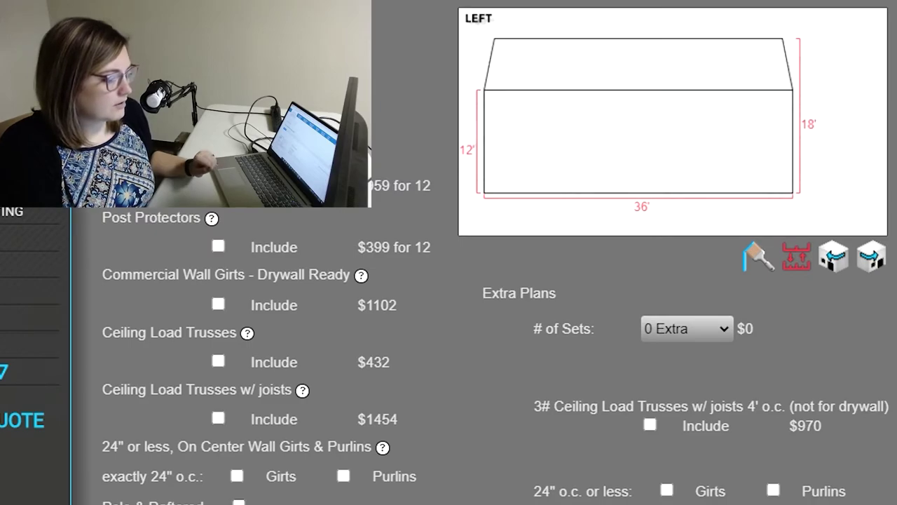
{"action": "left_click", "coordinate": [238, 504]}
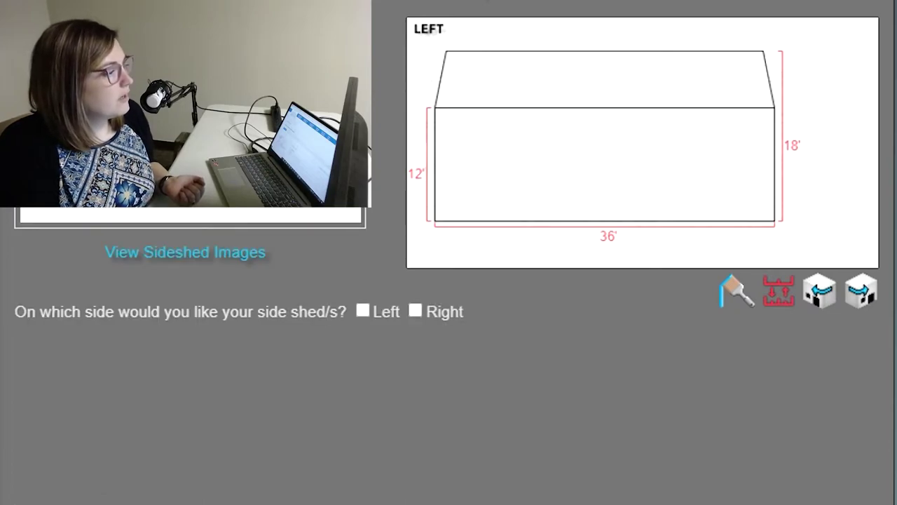
Add a side shed to the building's left side with the default dimensions and check its elevations.
{"action": "left_click", "coordinate": [862, 291]}
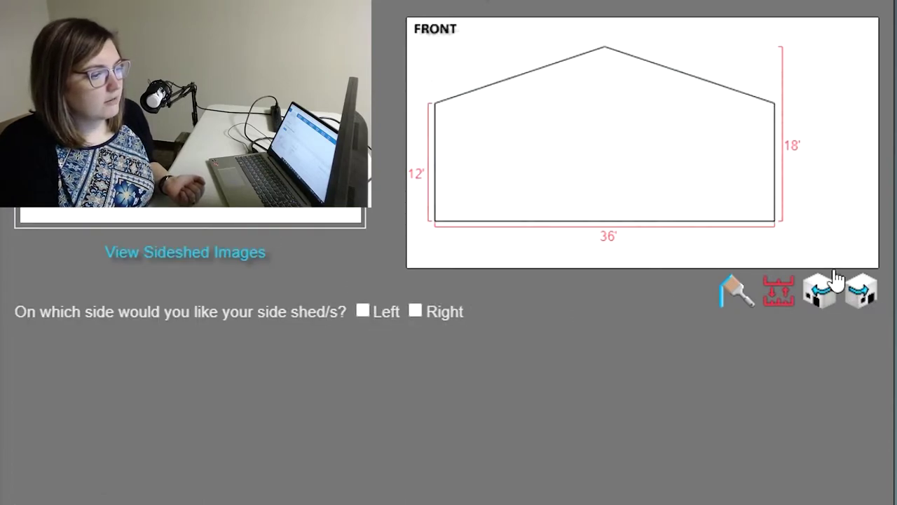
{"action": "left_click", "coordinate": [363, 310]}
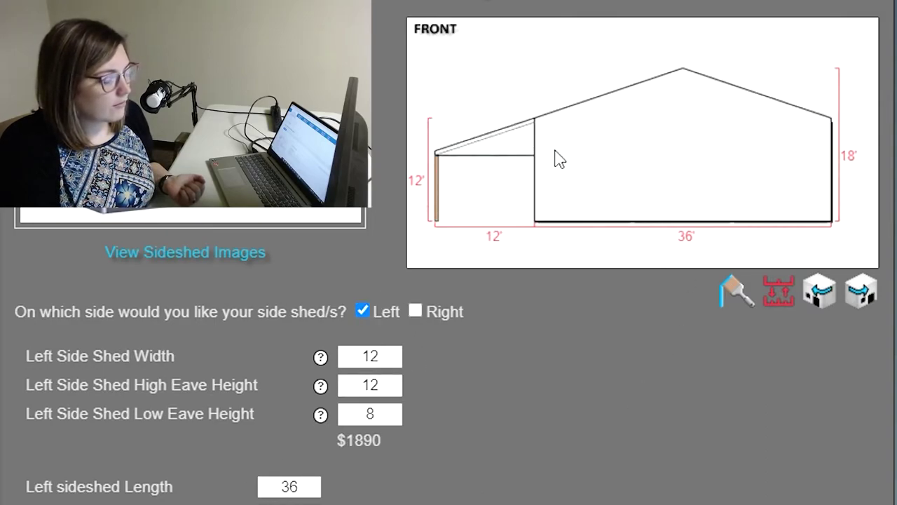
{"action": "left_click", "coordinate": [829, 312]}
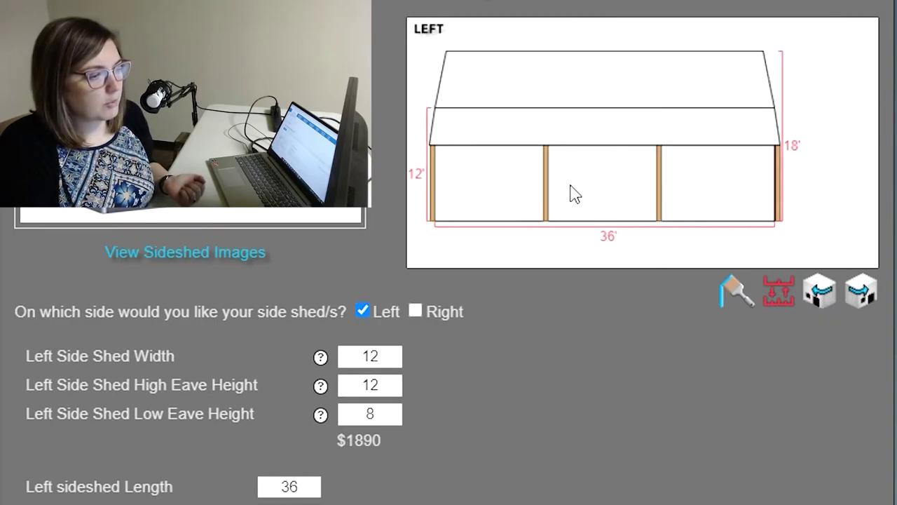
{"action": "left_click", "coordinate": [862, 296]}
{"action": "left_click", "coordinate": [845, 298]}
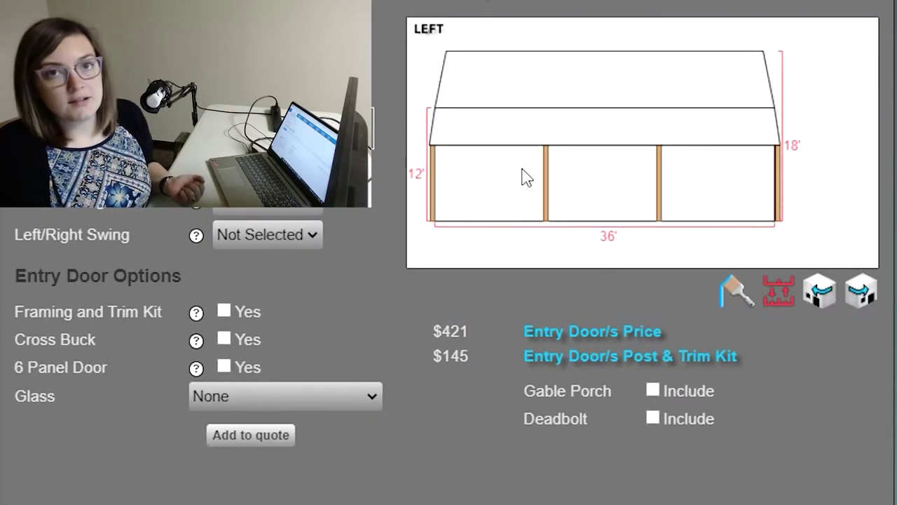
Add entry doors as Framing and Trim Kit only to the quote and place one 0 ft from the left sidewall's left corner.
{"action": "left_click", "coordinate": [224, 311]}
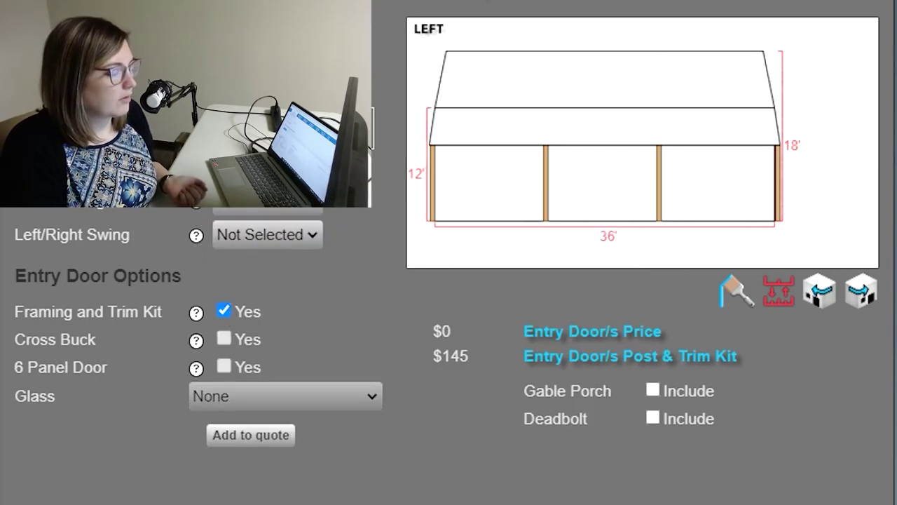
{"action": "left_click", "coordinate": [238, 438]}
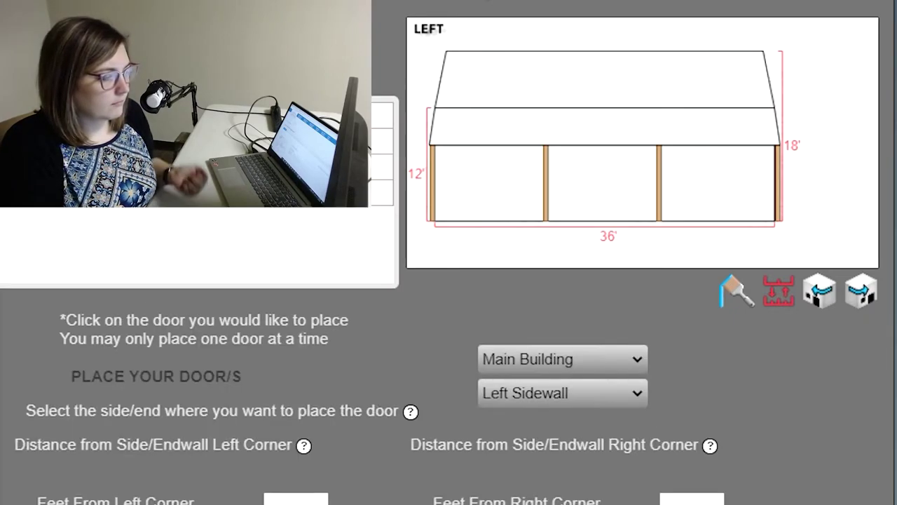
{"action": "left_click", "coordinate": [270, 499]}
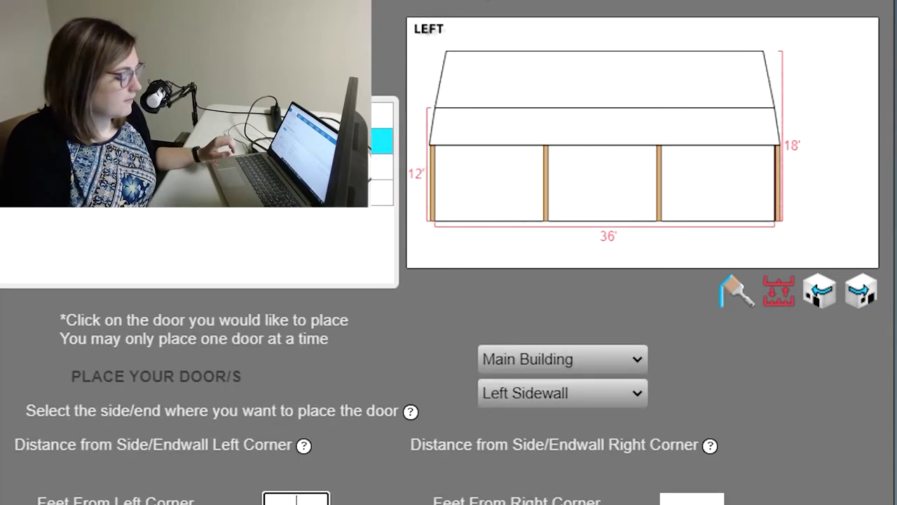
{"action": "type", "text": "0"}
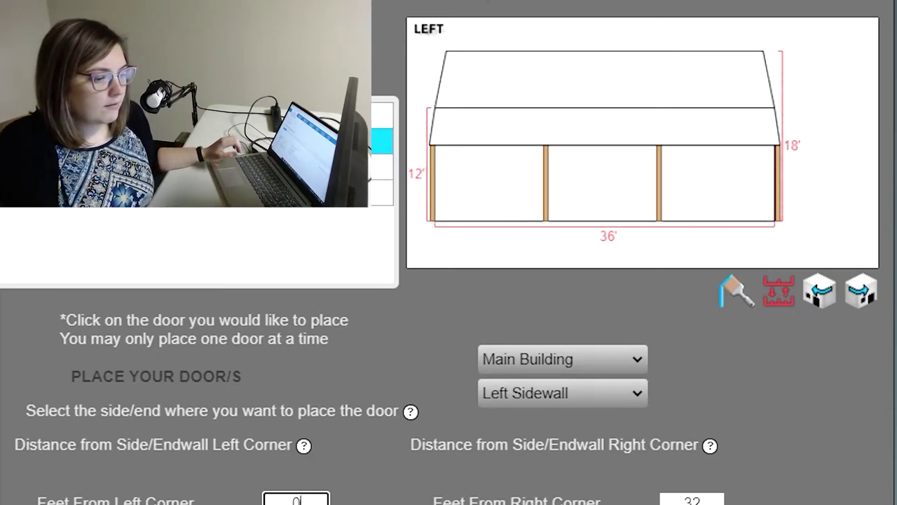
{"action": "key", "text": "Tab"}
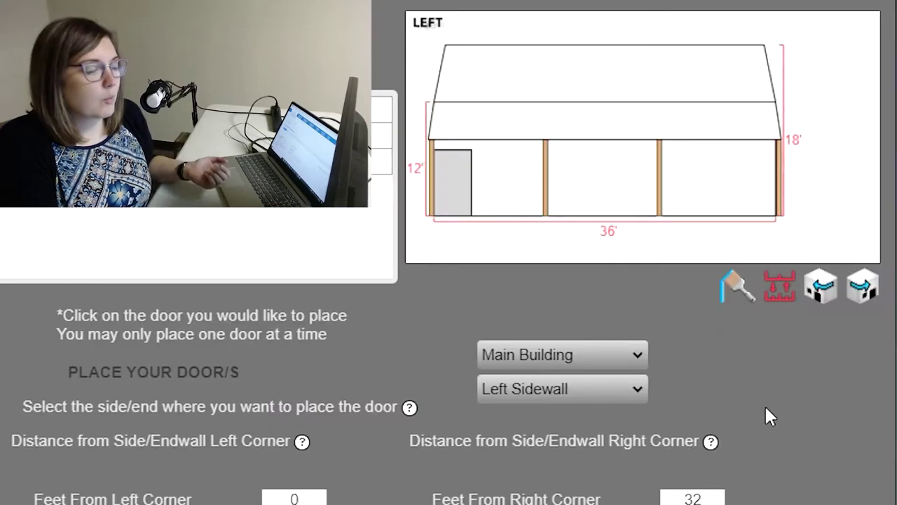
Place the second entry door on the main building's left sidewall, 12 ft from the left corner.
{"action": "left_click", "coordinate": [381, 135]}
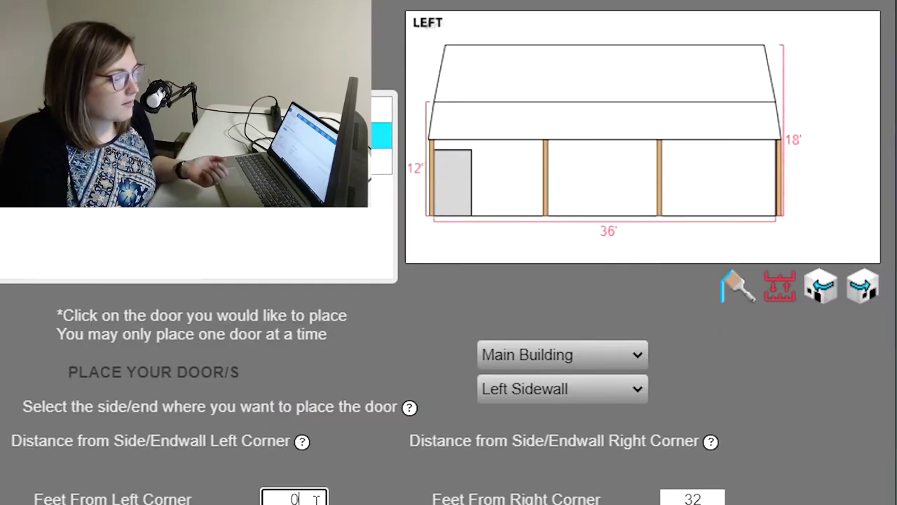
{"action": "type", "text": "12"}
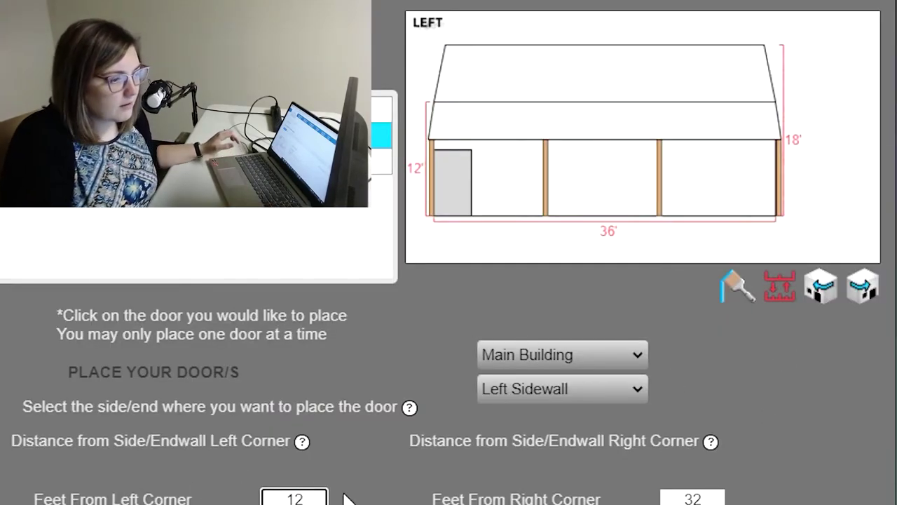
{"action": "left_click", "coordinate": [781, 275]}
Place the third entry door on the main building's left sidewall, 24 ft from the left corner.
{"action": "left_click", "coordinate": [238, 135]}
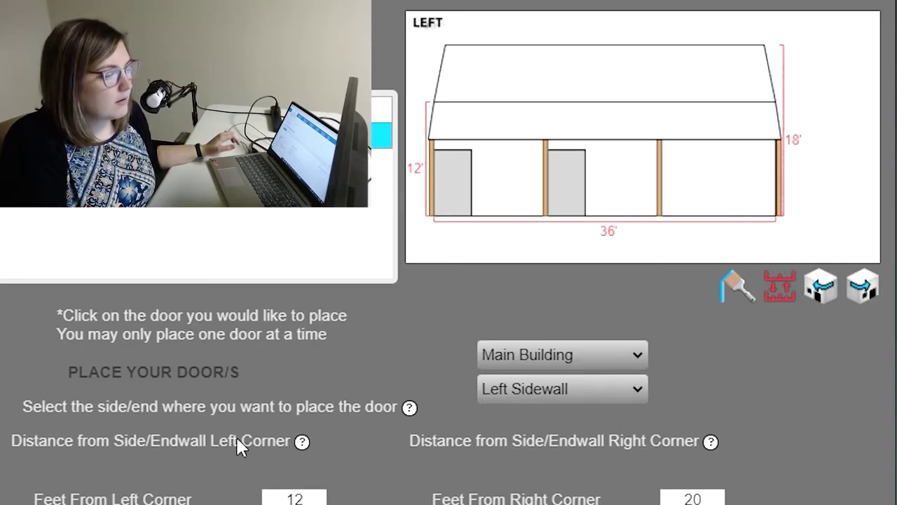
{"action": "double_click", "coordinate": [325, 497]}
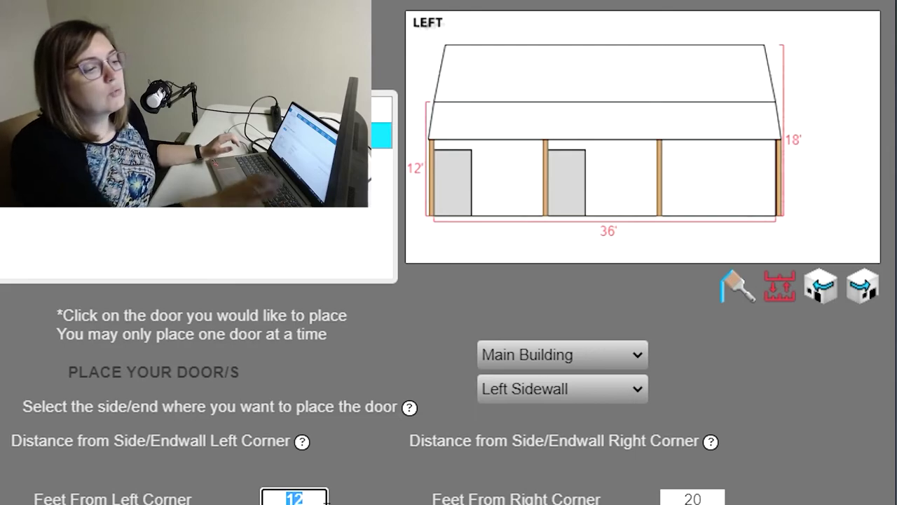
{"action": "type", "text": "24"}
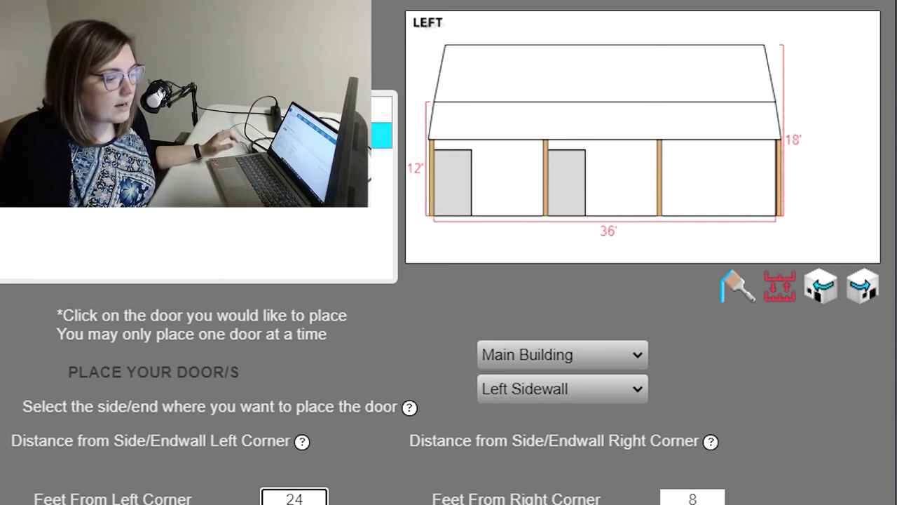
{"action": "key", "text": "Tab"}
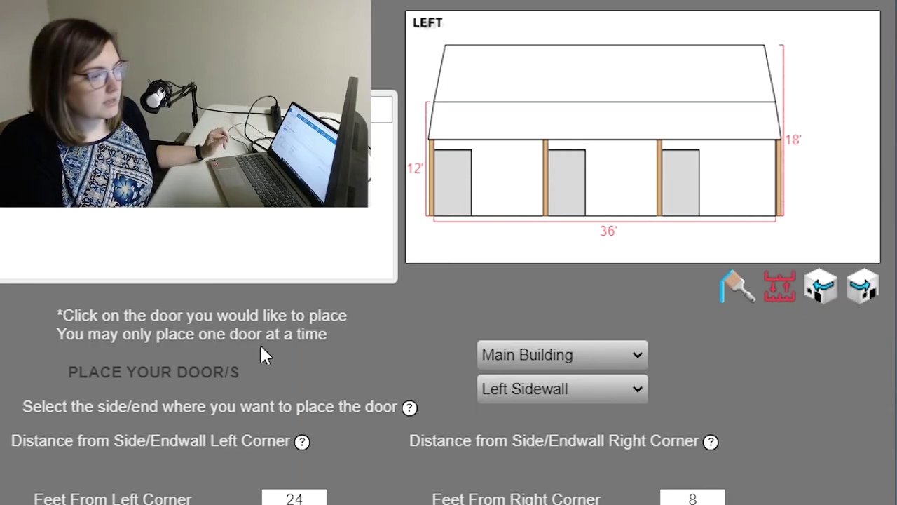
Add another entry door with 22"x36" Window glass to the quote.
{"action": "scroll", "coordinate": [203, 351], "scroll_direction": "down", "scroll_amount": 10}
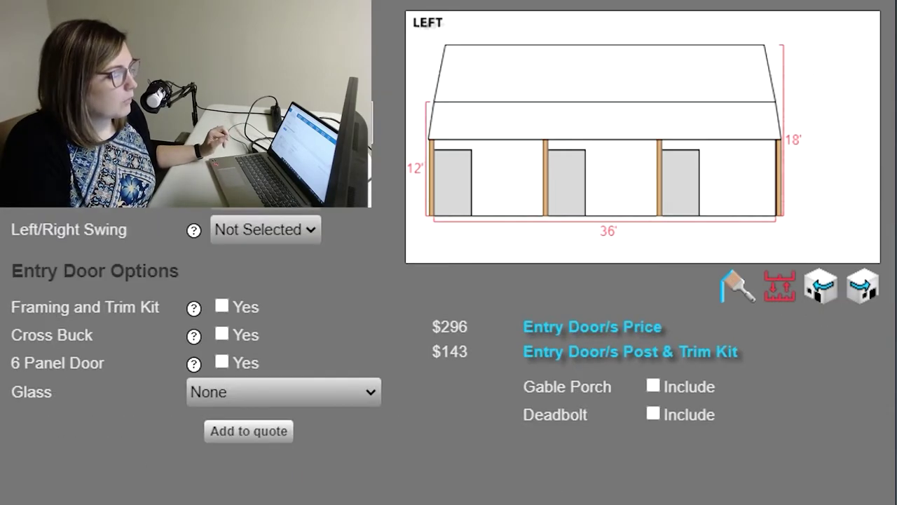
{"action": "scroll", "coordinate": [203, 351], "scroll_direction": "down", "scroll_amount": 5}
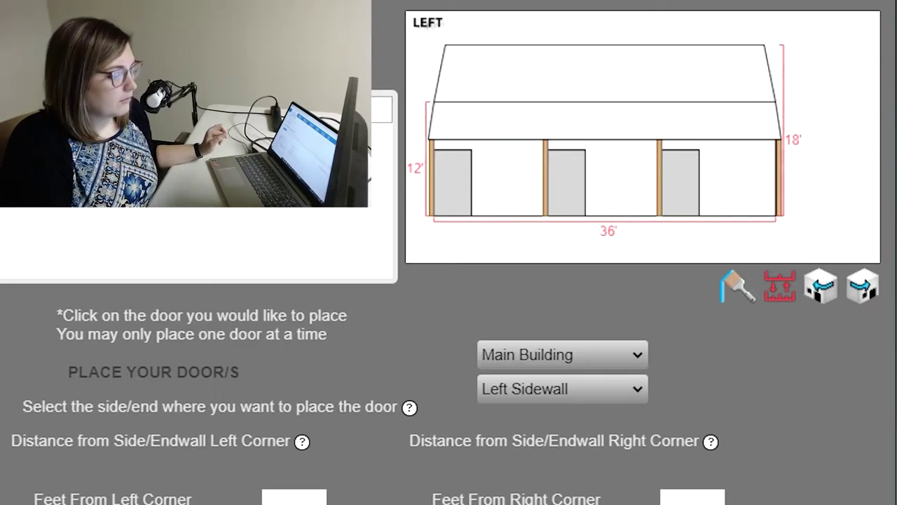
{"action": "scroll", "coordinate": [204, 351], "scroll_direction": "up", "scroll_amount": 15}
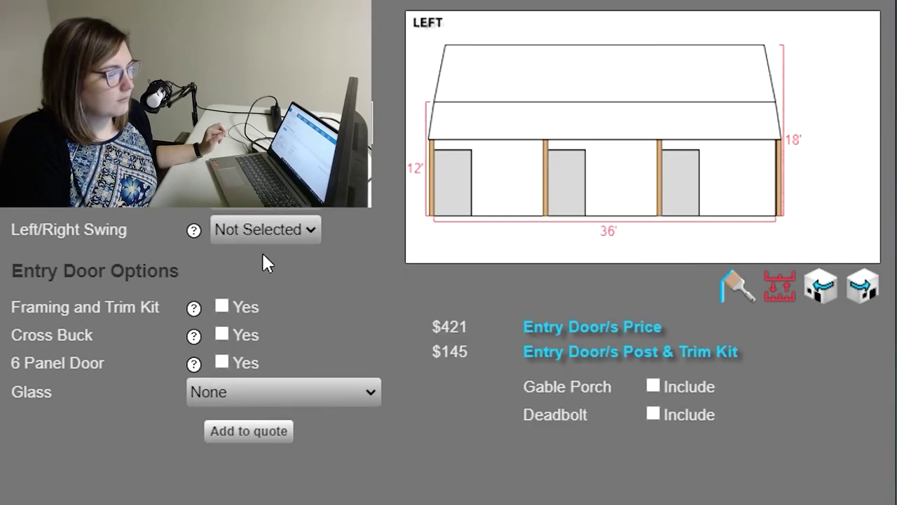
{"action": "left_click", "coordinate": [252, 396]}
{"action": "left_click", "coordinate": [265, 430]}
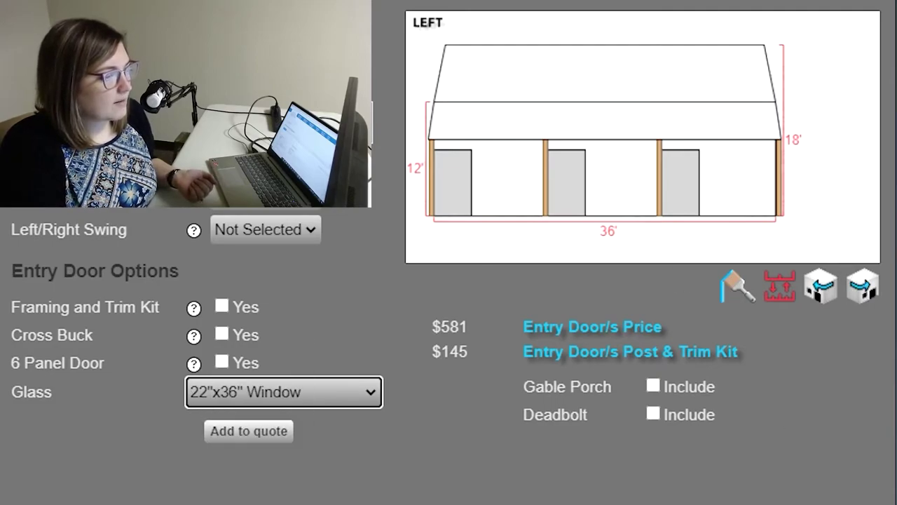
{"action": "left_click", "coordinate": [267, 439]}
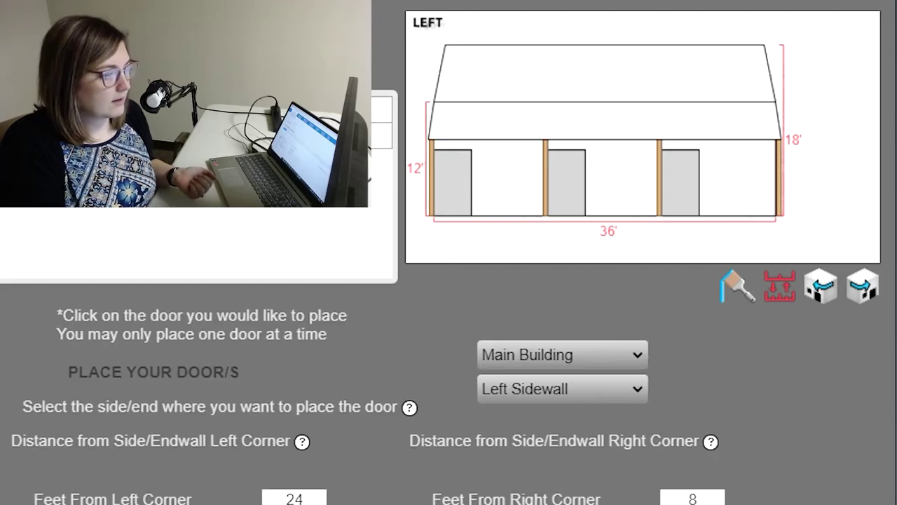
Place the windowed steel entry door on the main building's front endwall, 3 ft from the left corner.
{"action": "left_click", "coordinate": [882, 296]}
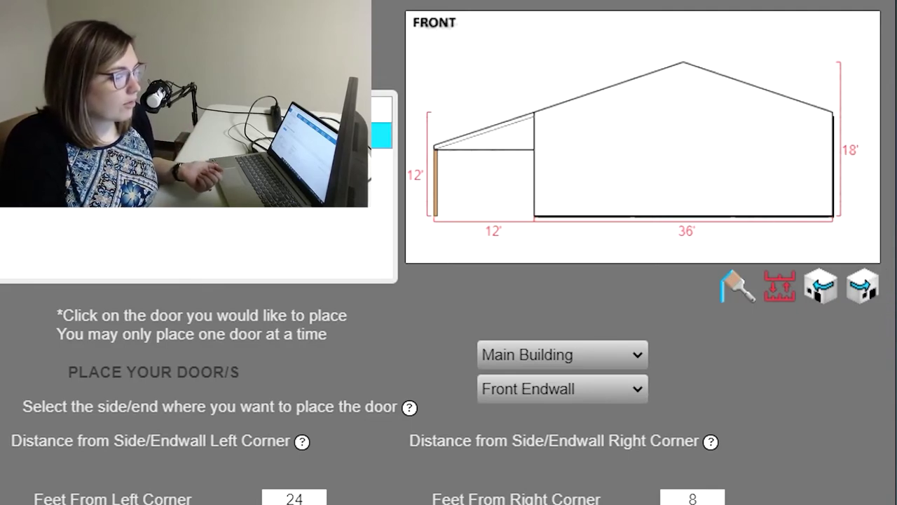
{"action": "double_click", "coordinate": [311, 502]}
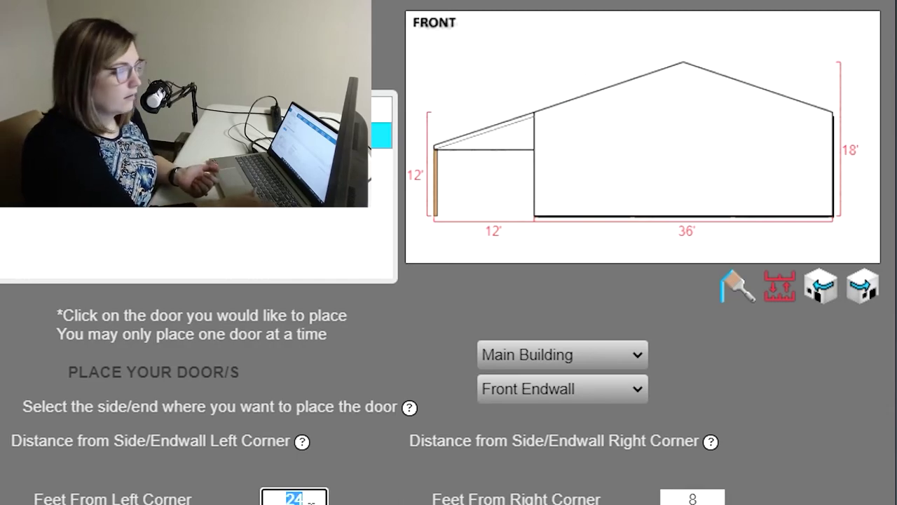
{"action": "type", "text": "3"}
{"action": "left_click", "coordinate": [371, 500]}
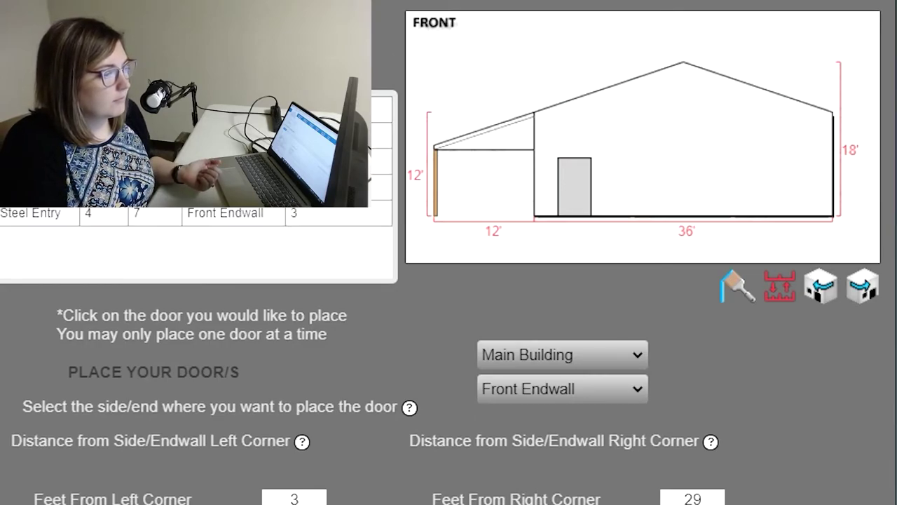
Move the steel entry door on the main building's front endwall to 3 ft from the right corner.
{"action": "left_click", "coordinate": [380, 136]}
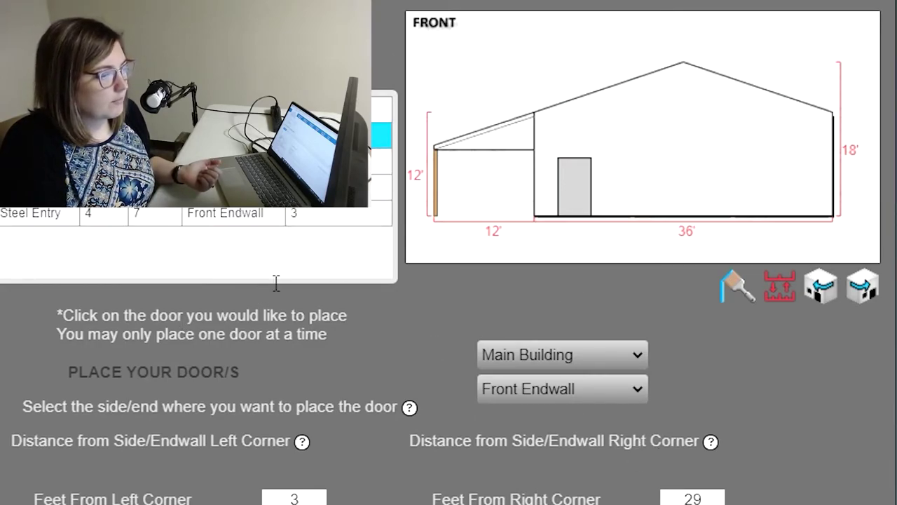
{"action": "left_click", "coordinate": [176, 222]}
{"action": "left_click", "coordinate": [725, 499]}
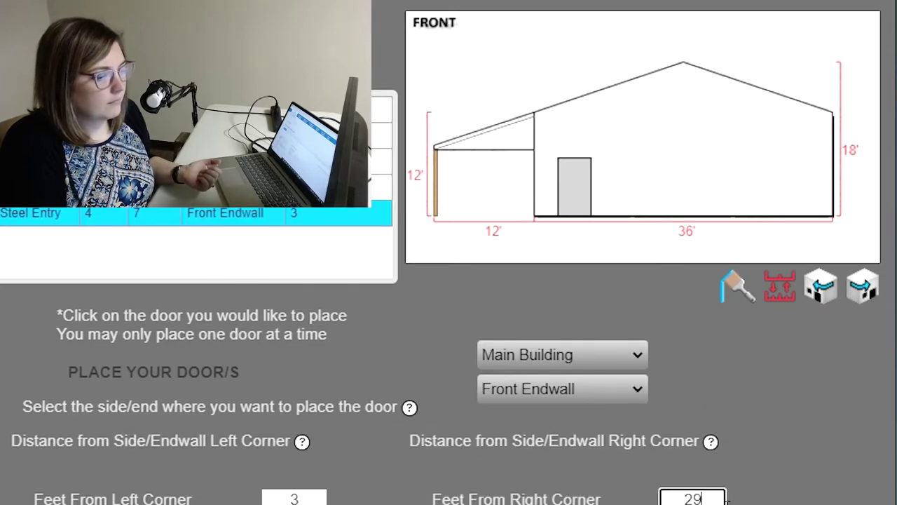
{"action": "double_click", "coordinate": [726, 499]}
{"action": "type", "text": "4"}
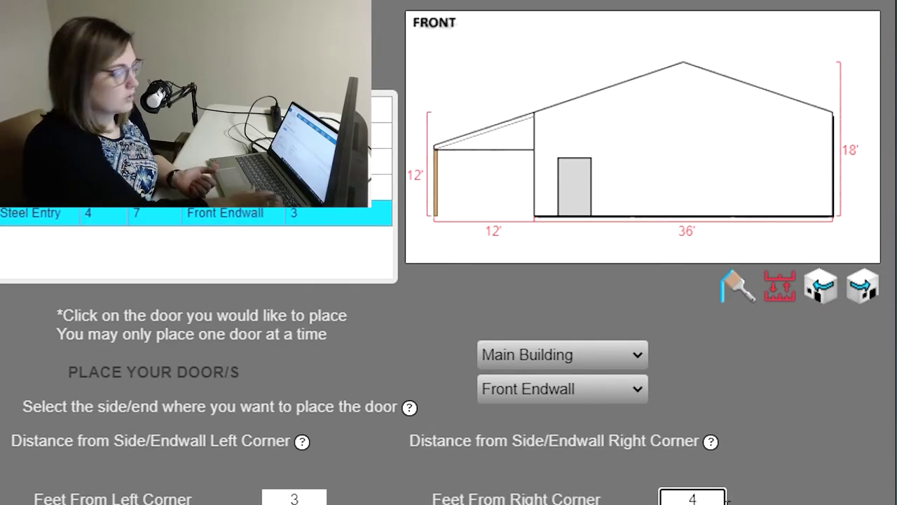
{"action": "key", "text": "BackSpace"}
{"action": "type", "text": "3"}
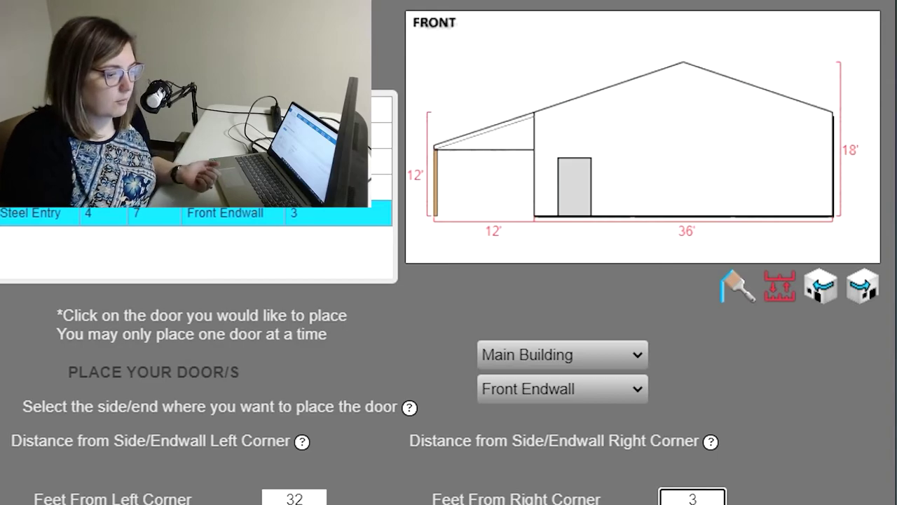
{"action": "left_click", "coordinate": [332, 257]}
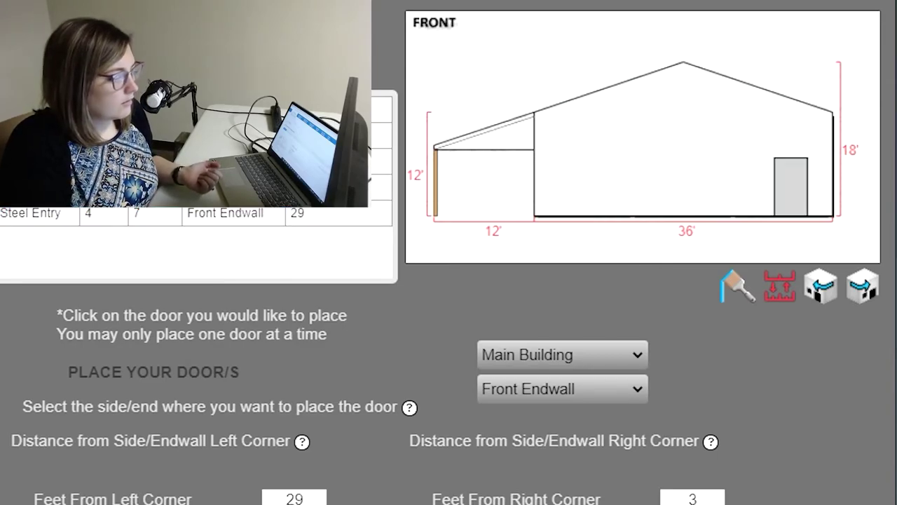
Add two sliding doors to the quote.
{"action": "scroll", "coordinate": [210, 350], "scroll_direction": "up", "scroll_amount": 6}
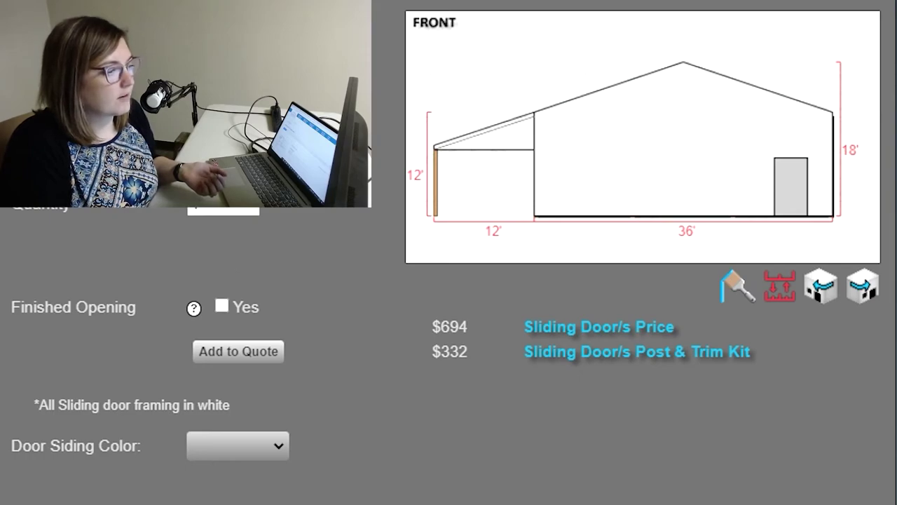
{"action": "left_click", "coordinate": [253, 204]}
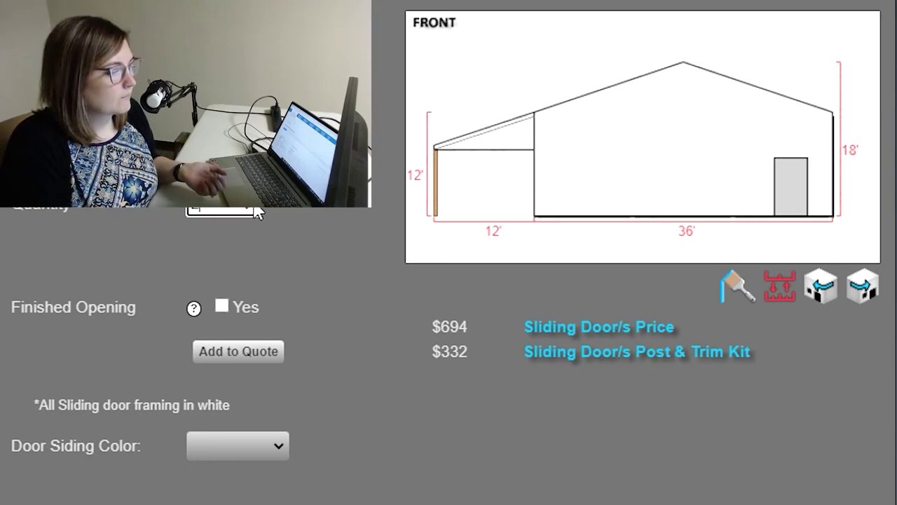
{"action": "left_click", "coordinate": [254, 351]}
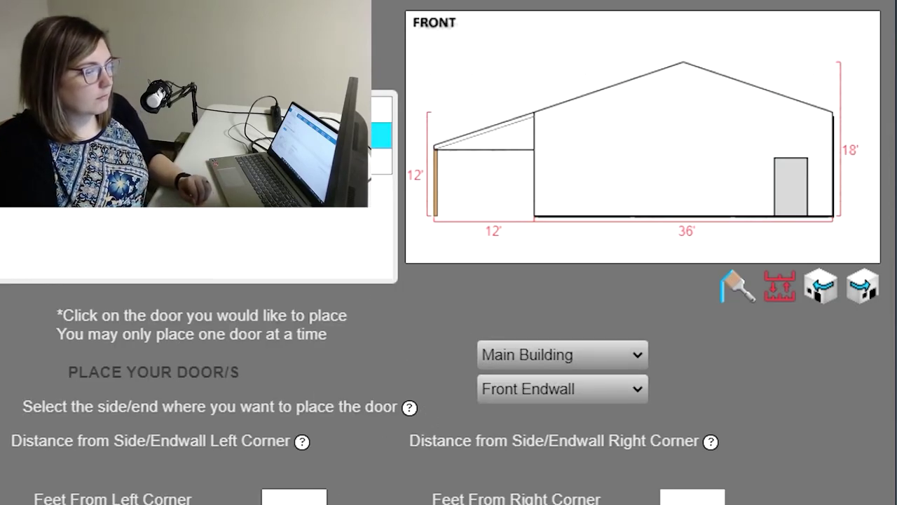
Place the first sliding door on the main building's front endwall, 12 ft from the left corner.
{"action": "left_click", "coordinate": [294, 497]}
{"action": "type", "text": "12"}
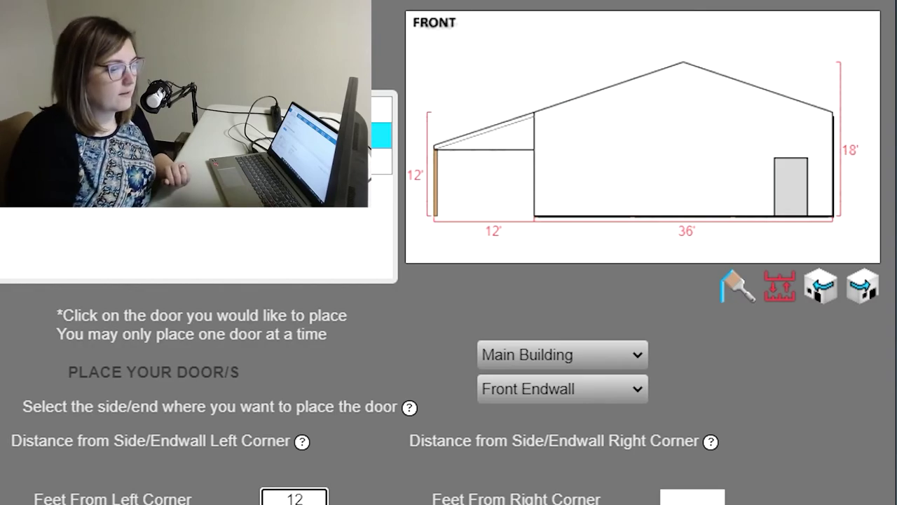
{"action": "key", "text": "Tab"}
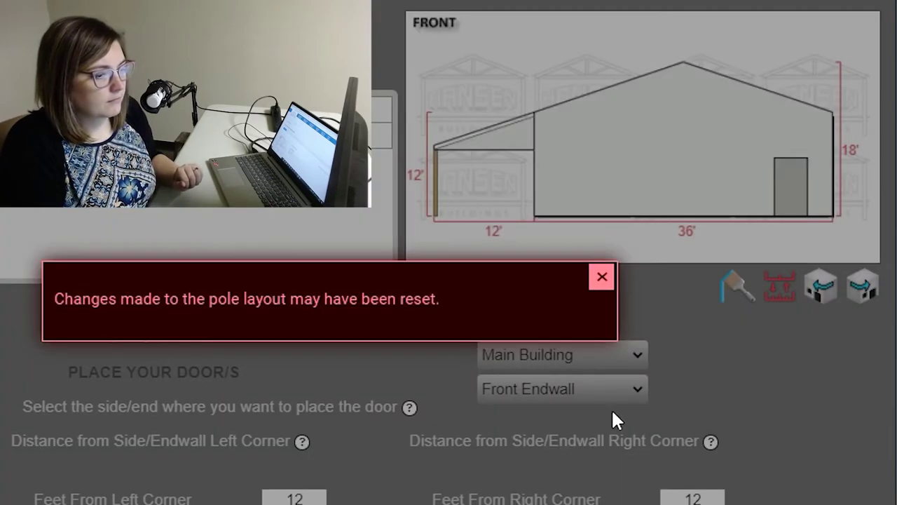
{"action": "left_click", "coordinate": [602, 277]}
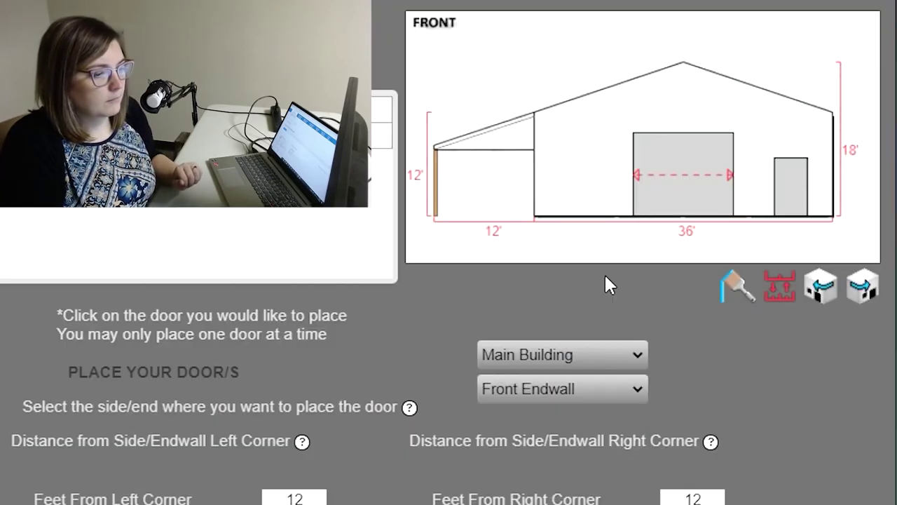
Place the second sliding door on the main building's rear endwall, 12 ft from the left corner.
{"action": "left_click", "coordinate": [873, 284]}
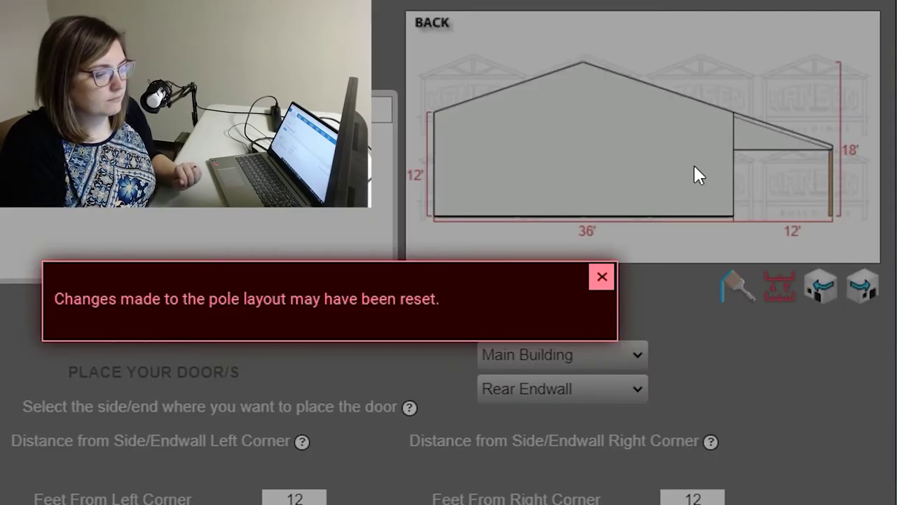
{"action": "left_click", "coordinate": [602, 278]}
{"action": "left_click", "coordinate": [831, 283]}
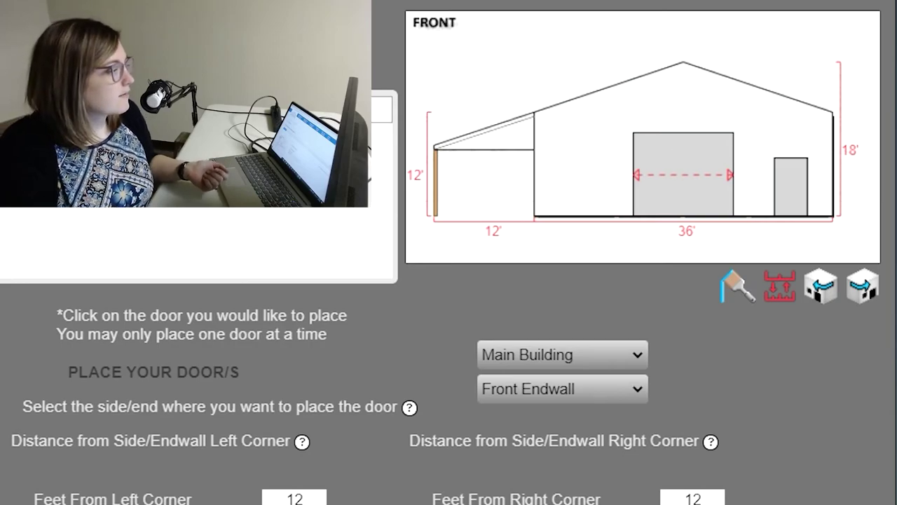
Include eavelights in the building quote.
{"action": "scroll", "coordinate": [225, 364], "scroll_direction": "down", "scroll_amount": 10}
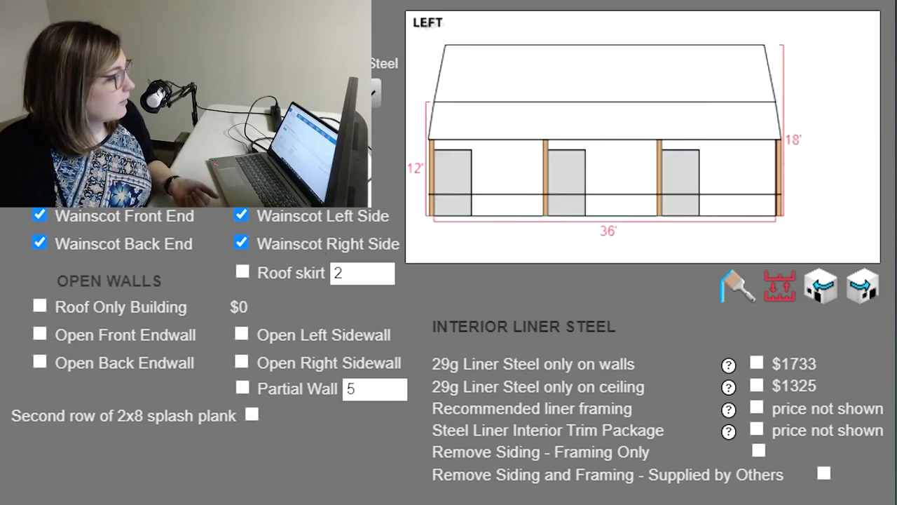
{"action": "scroll", "coordinate": [436, 462], "scroll_direction": "down", "scroll_amount": 5}
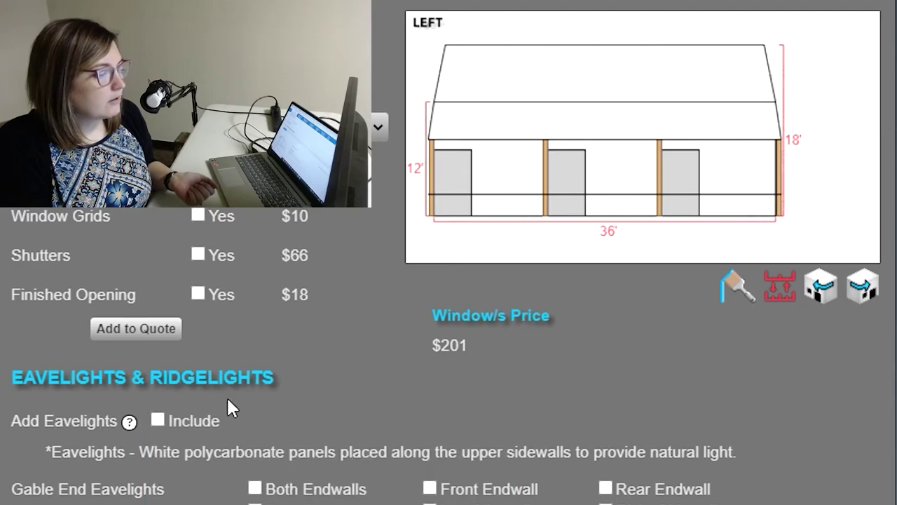
{"action": "left_click", "coordinate": [157, 420]}
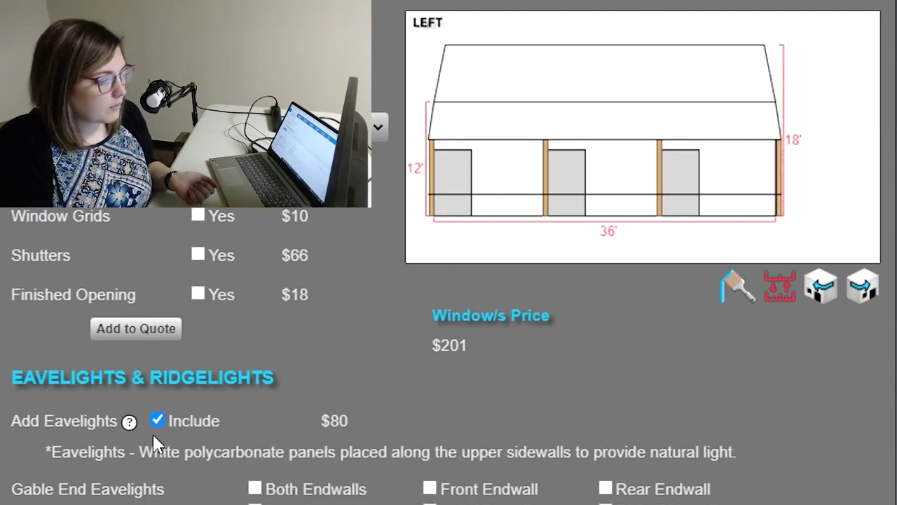
Examine the building's right, left and back elevations to compare the sidewalls and the shed side.
{"action": "left_click", "coordinate": [871, 295]}
{"action": "left_click", "coordinate": [867, 297]}
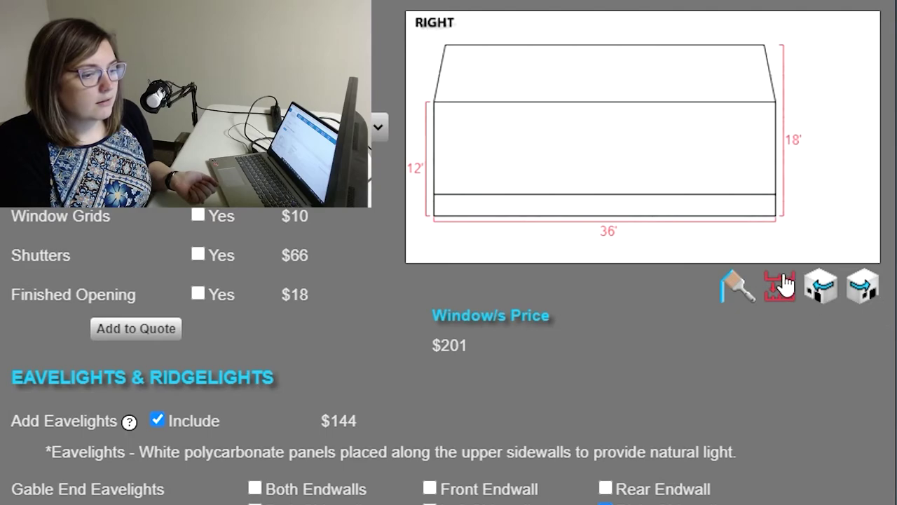
{"action": "left_click", "coordinate": [823, 287]}
{"action": "left_click", "coordinate": [875, 286]}
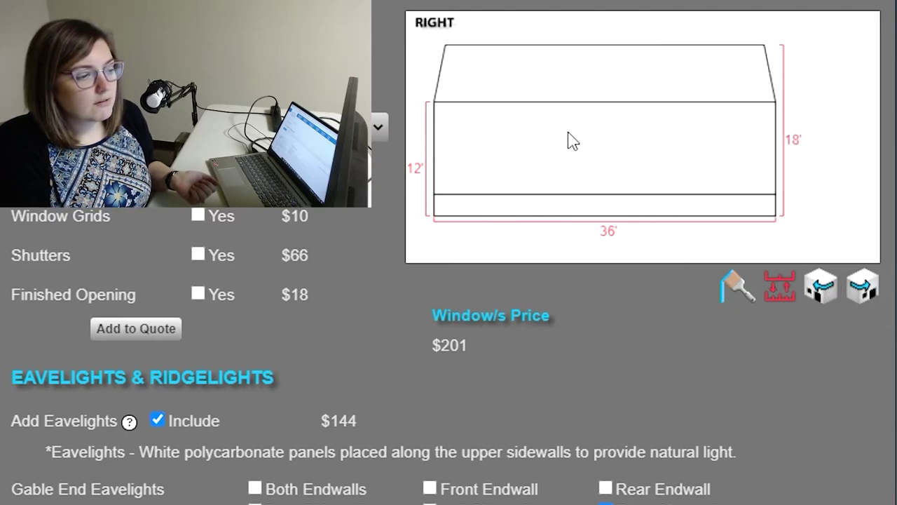
{"action": "left_click", "coordinate": [828, 302]}
{"action": "left_click", "coordinate": [827, 303]}
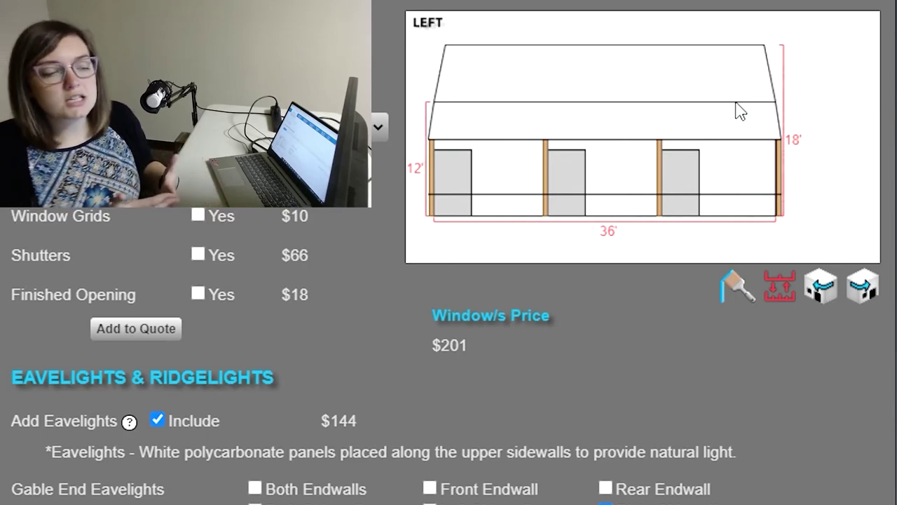
{"action": "left_click", "coordinate": [829, 288]}
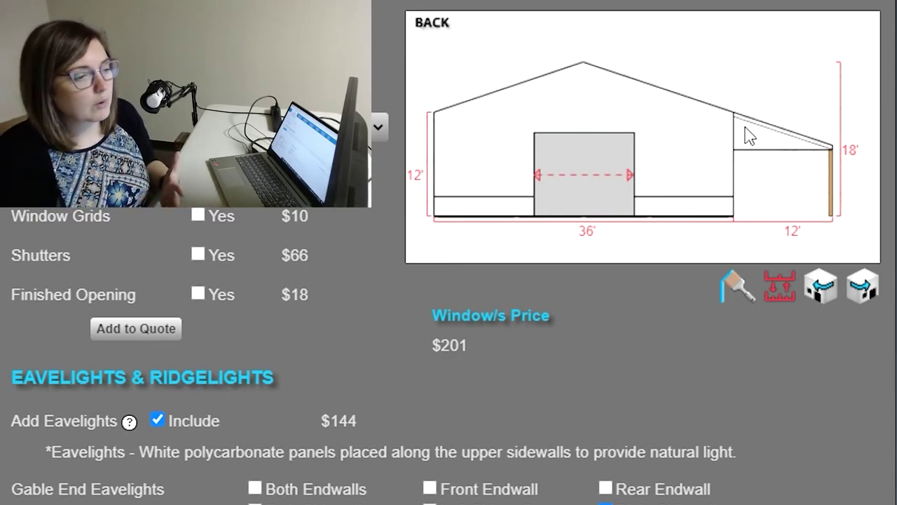
{"action": "left_click", "coordinate": [864, 291]}
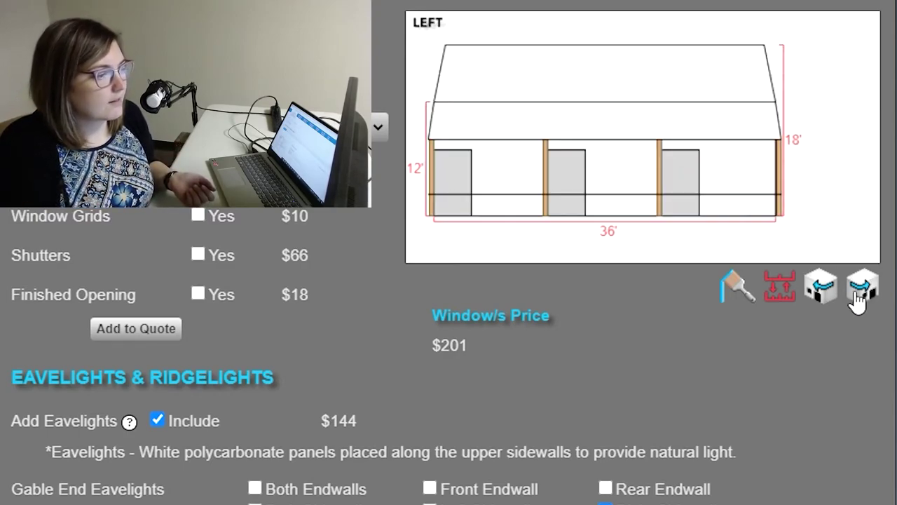
Adjust the building's roof overhang size and dismiss the door-fit warnings.
{"action": "scroll", "coordinate": [88, 235], "scroll_direction": "down", "scroll_amount": 15}
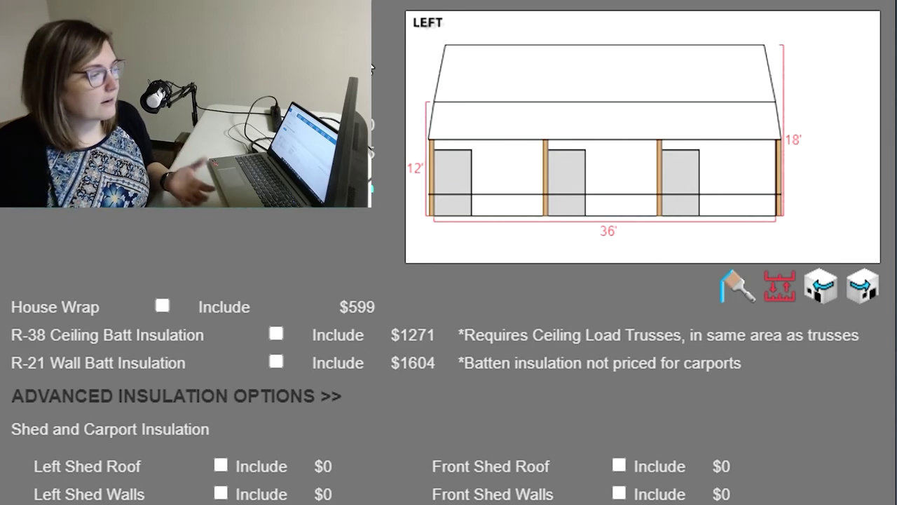
{"action": "scroll", "coordinate": [281, 379], "scroll_direction": "down", "scroll_amount": 5}
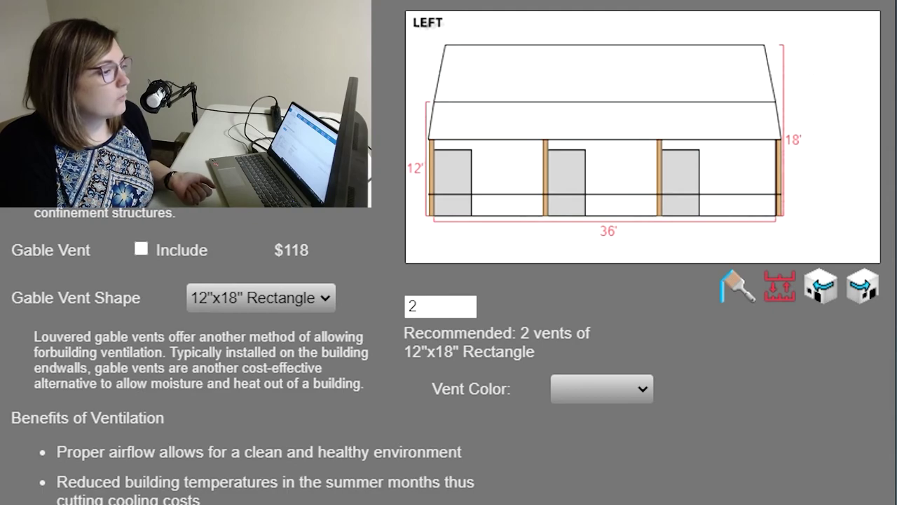
{"action": "scroll", "coordinate": [281, 358], "scroll_direction": "down", "scroll_amount": 5}
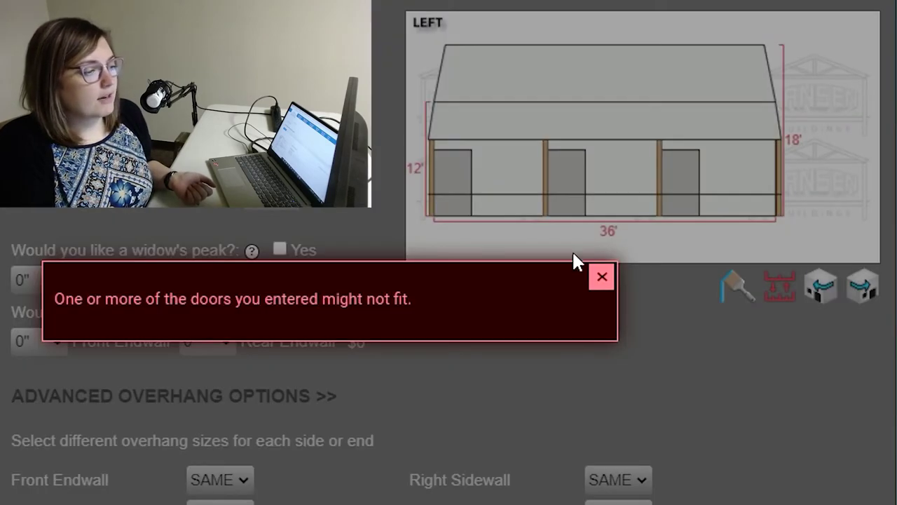
{"action": "left_click", "coordinate": [605, 279]}
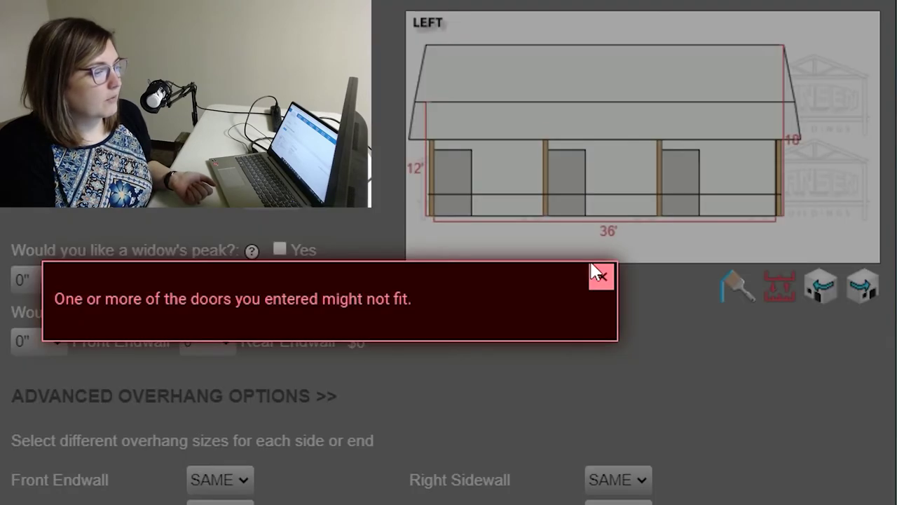
{"action": "left_click", "coordinate": [603, 278]}
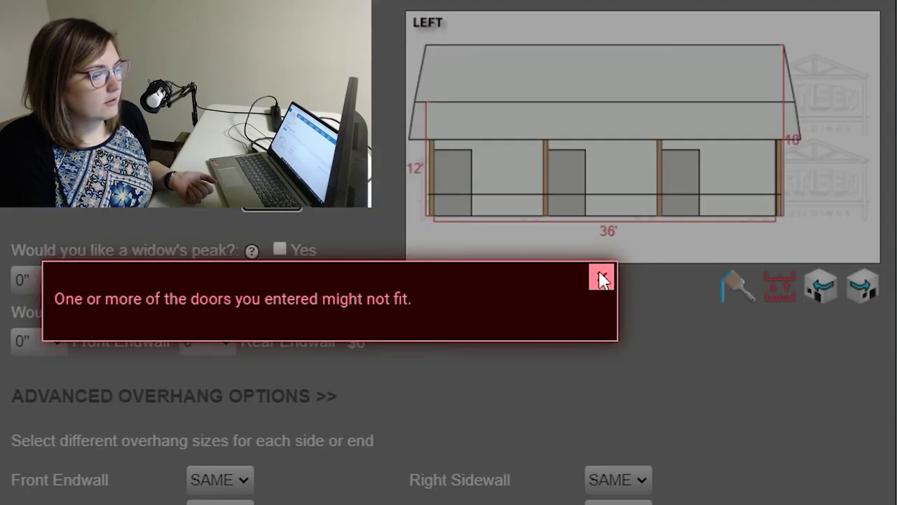
{"action": "left_click", "coordinate": [601, 274]}
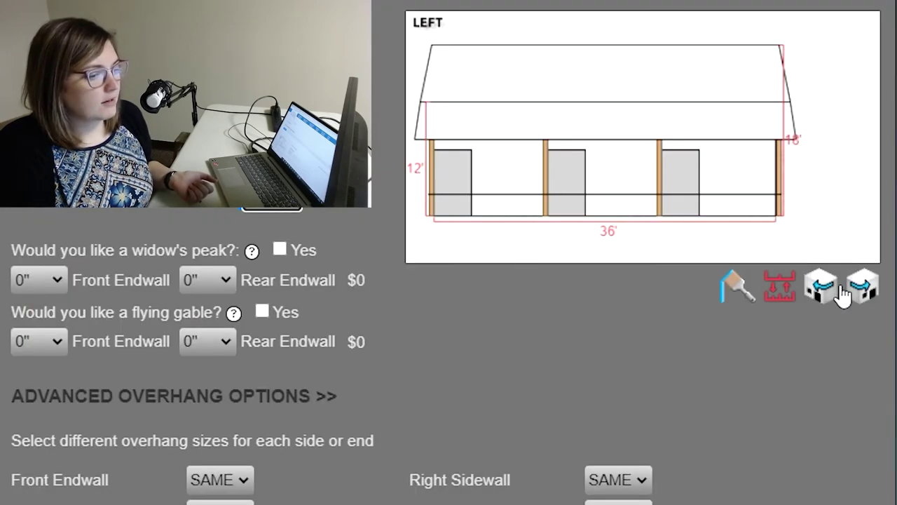
Inspect the roof overhangs on the building's different elevations, including the back and left side.
{"action": "left_click", "coordinate": [876, 295]}
{"action": "left_click", "coordinate": [879, 298]}
{"action": "left_click", "coordinate": [878, 298]}
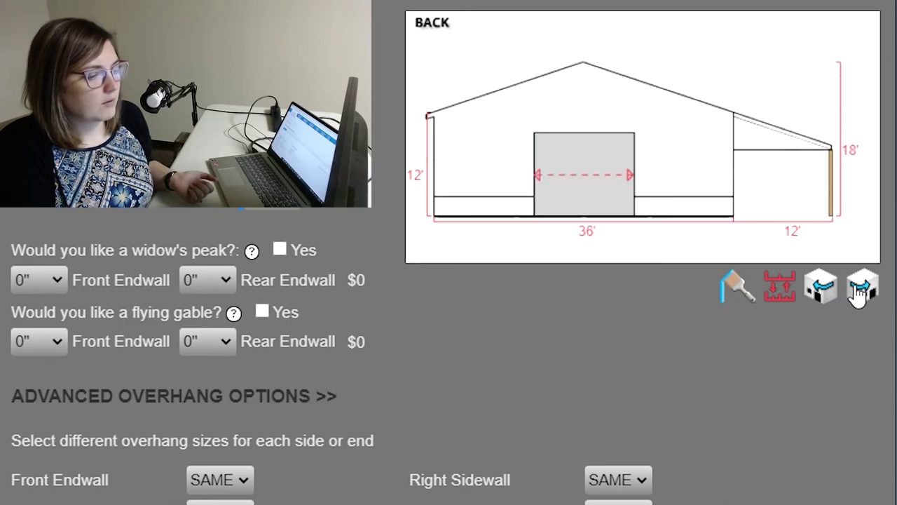
{"action": "left_click", "coordinate": [836, 302]}
{"action": "left_click", "coordinate": [838, 302]}
{"action": "left_click", "coordinate": [838, 302]}
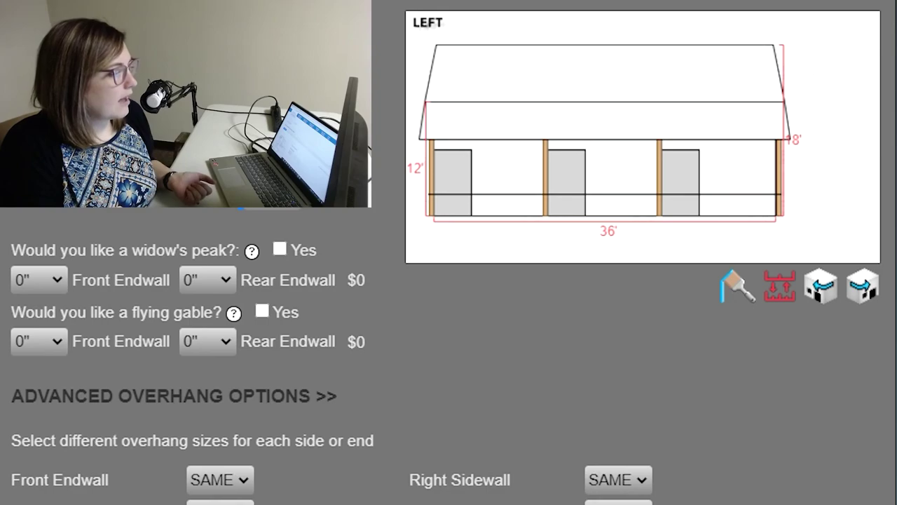
Include two 12"x18" Rectangle gable vents in the quote and show the front elevation.
{"action": "scroll", "coordinate": [196, 358], "scroll_direction": "down", "scroll_amount": 15}
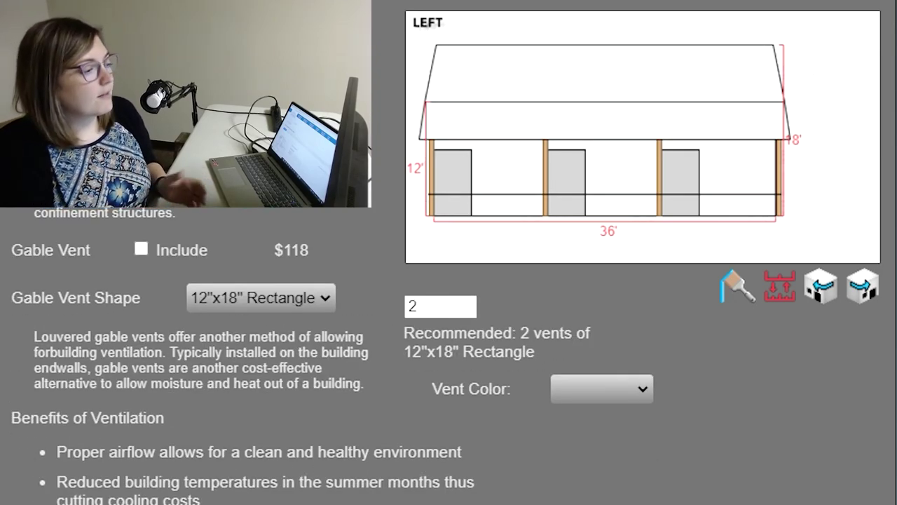
{"action": "left_click", "coordinate": [141, 249]}
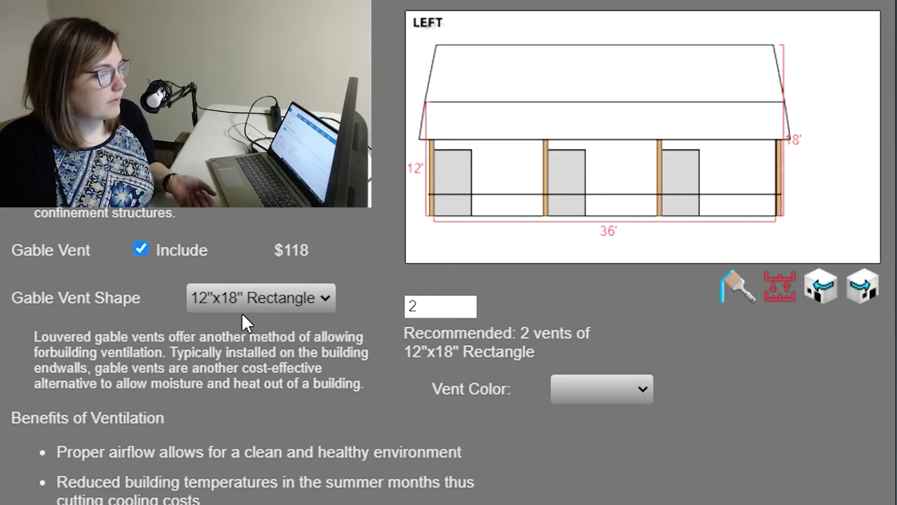
{"action": "left_click", "coordinate": [863, 284]}
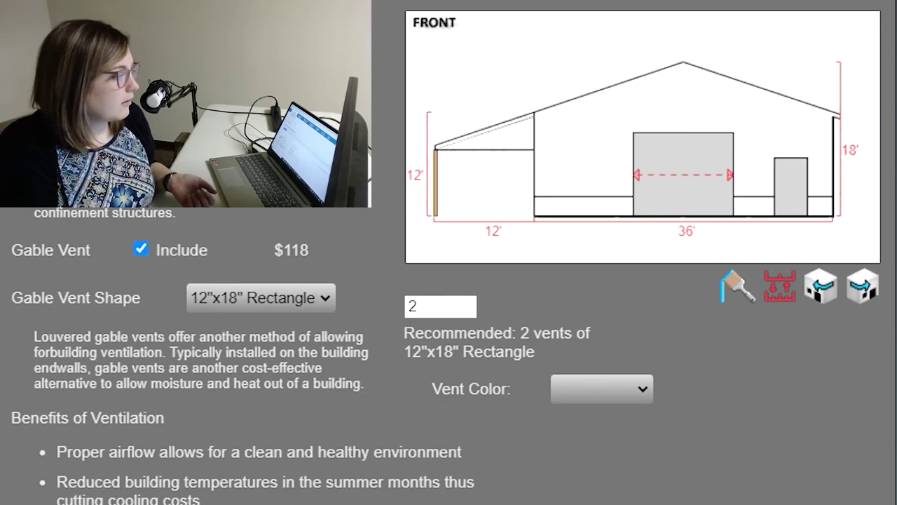
{"action": "scroll", "coordinate": [356, 316], "scroll_direction": "down", "scroll_amount": 6}
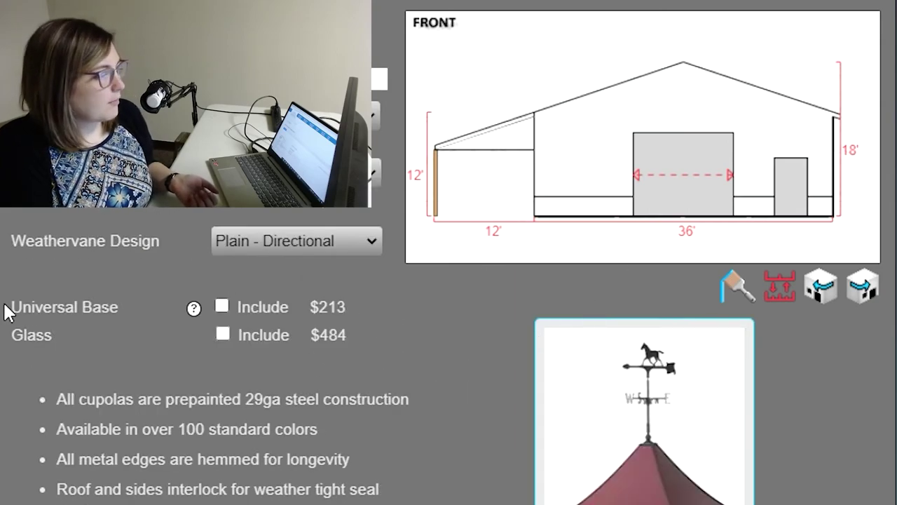
{"action": "scroll", "coordinate": [281, 350], "scroll_direction": "down", "scroll_amount": 10}
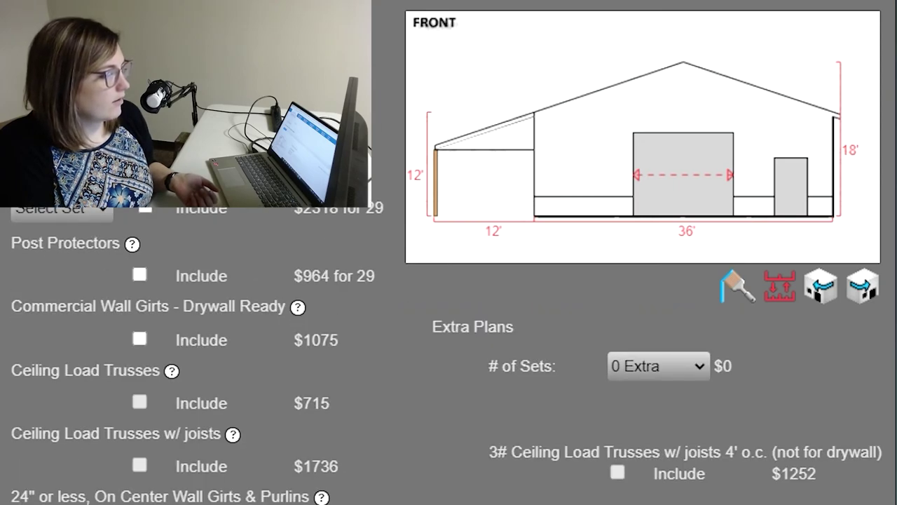
{"action": "scroll", "coordinate": [210, 350], "scroll_direction": "up", "scroll_amount": 15}
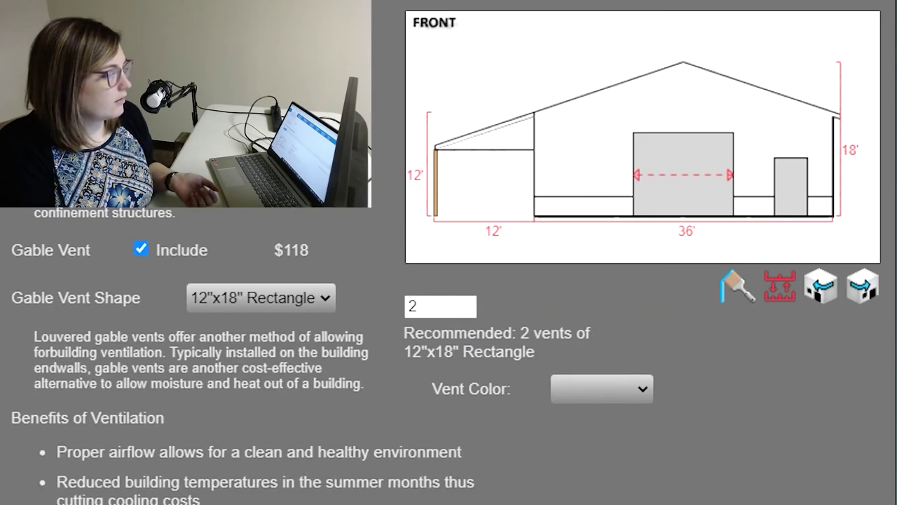
Cycle through the building's elevations, including the right side, to check the roof overhangs and gable vent placement.
{"action": "left_click", "coordinate": [868, 286]}
{"action": "left_click", "coordinate": [868, 286]}
{"action": "left_click", "coordinate": [868, 286]}
{"action": "left_click", "coordinate": [868, 286]}
{"action": "left_click", "coordinate": [868, 286]}
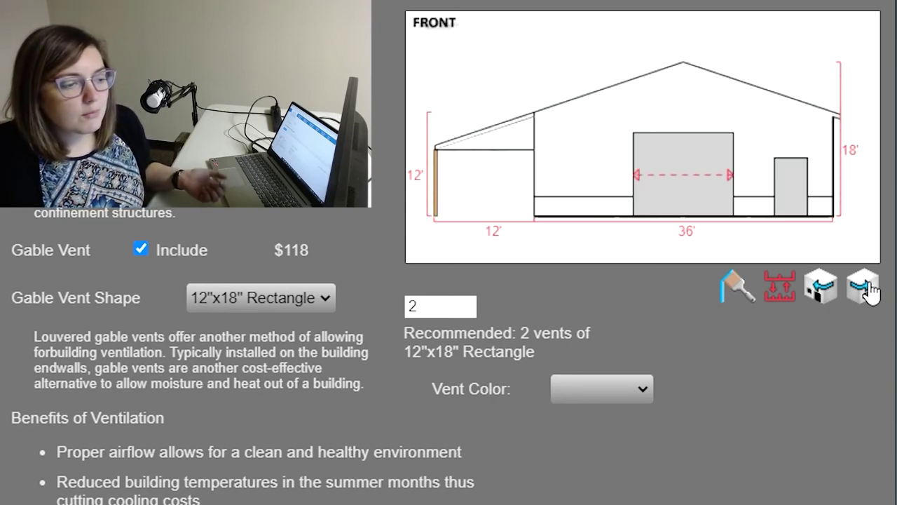
{"action": "left_click", "coordinate": [868, 288]}
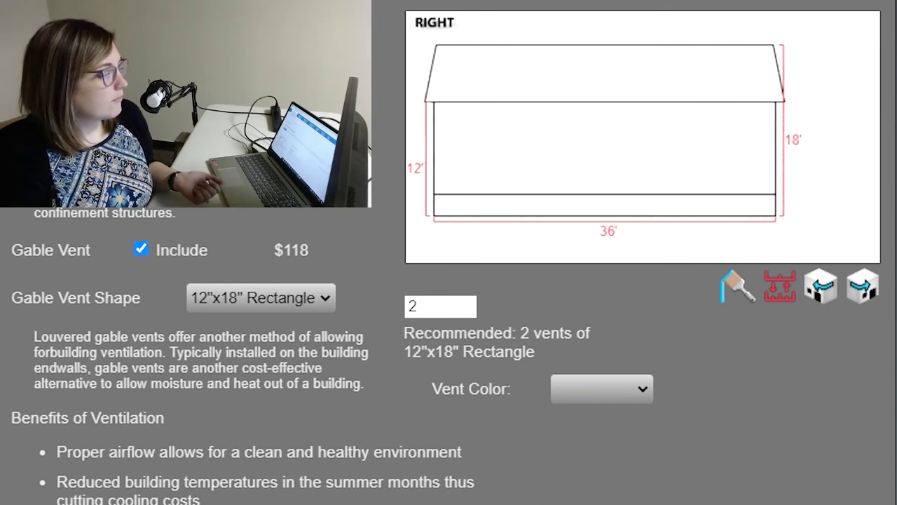
{"action": "scroll", "coordinate": [496, 381], "scroll_direction": "down", "scroll_amount": 10}
{"action": "left_click", "coordinate": [819, 297]}
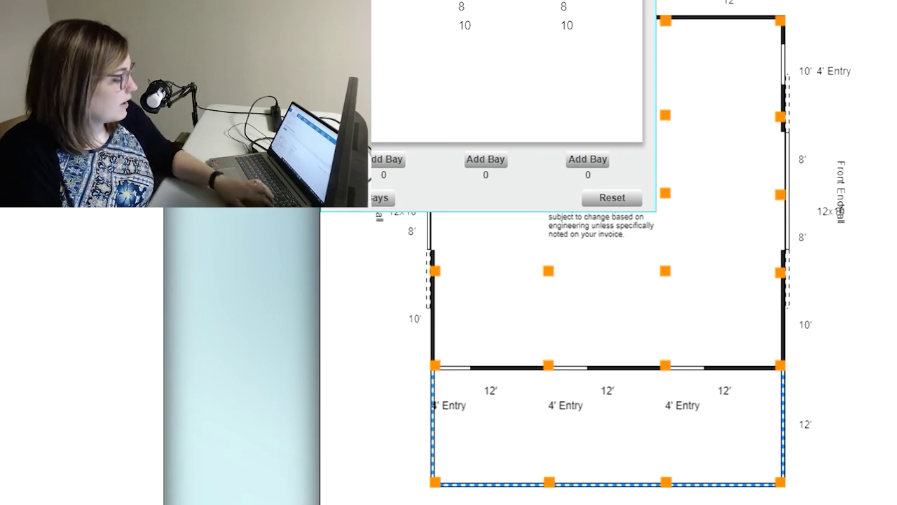
In the bay spacing editor, set the first endwall's last two bays to 12 ft and 0 ft.
{"action": "left_click", "coordinate": [489, 12]}
{"action": "key", "text": "BackSpace"}
{"action": "type", "text": "12"}
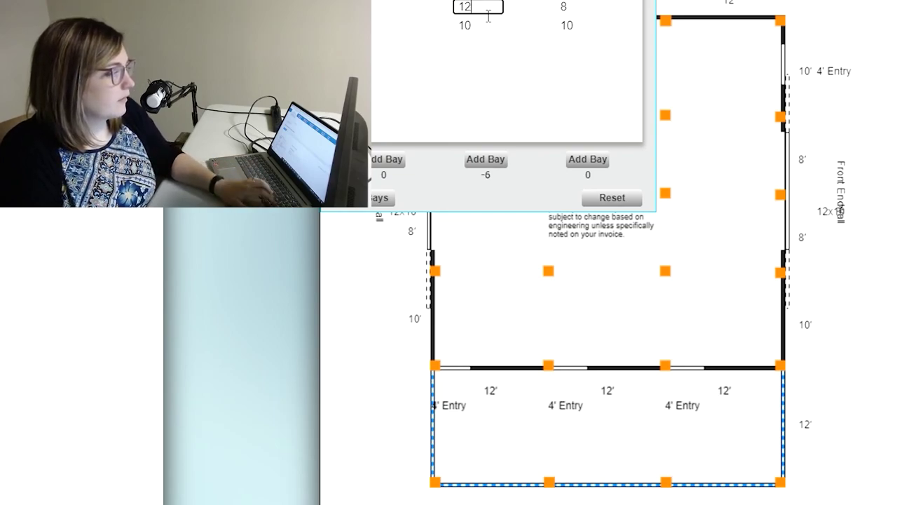
{"action": "key", "text": "Tab"}
{"action": "type", "text": "0"}
{"action": "key", "text": "Return"}
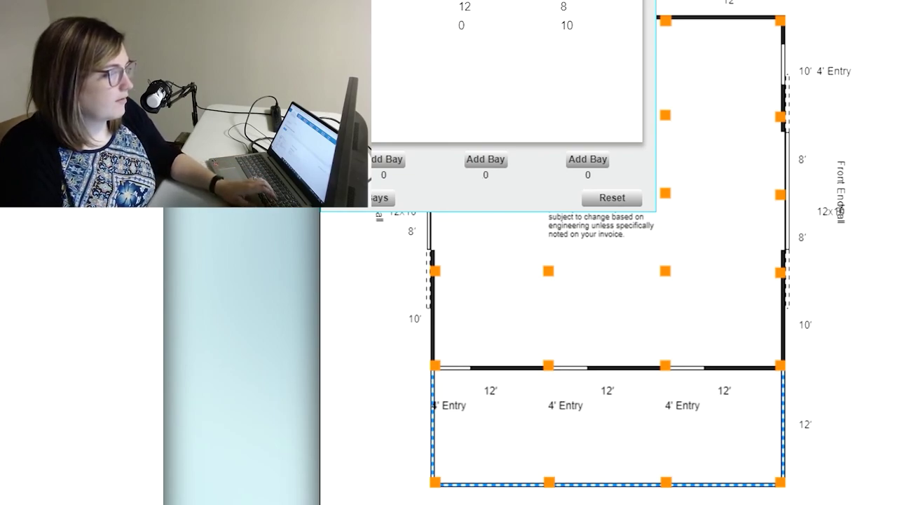
Set the other endwall's last two bays to 12 ft and 0 ft as well, and apply the bay spacing.
{"action": "left_click", "coordinate": [591, 4]}
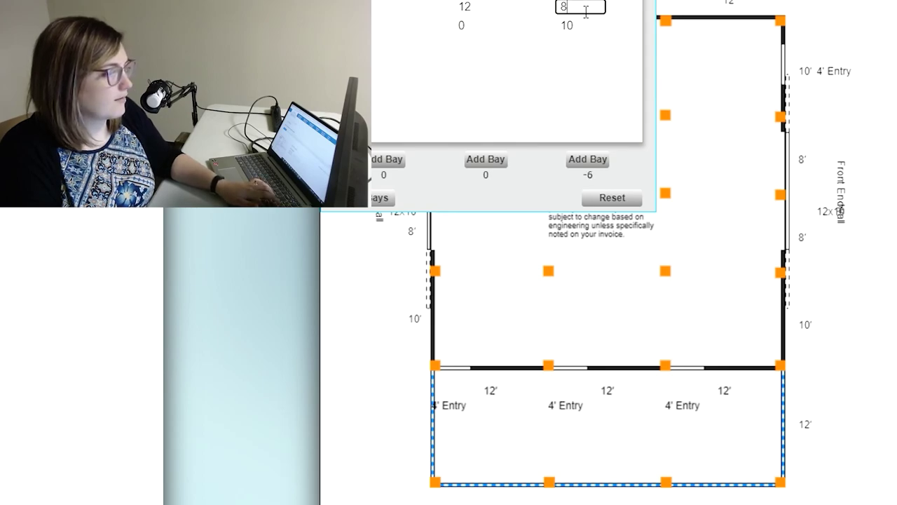
{"action": "key", "text": "BackSpace"}
{"action": "type", "text": "12"}
{"action": "key", "text": "Tab"}
{"action": "type", "text": "0"}
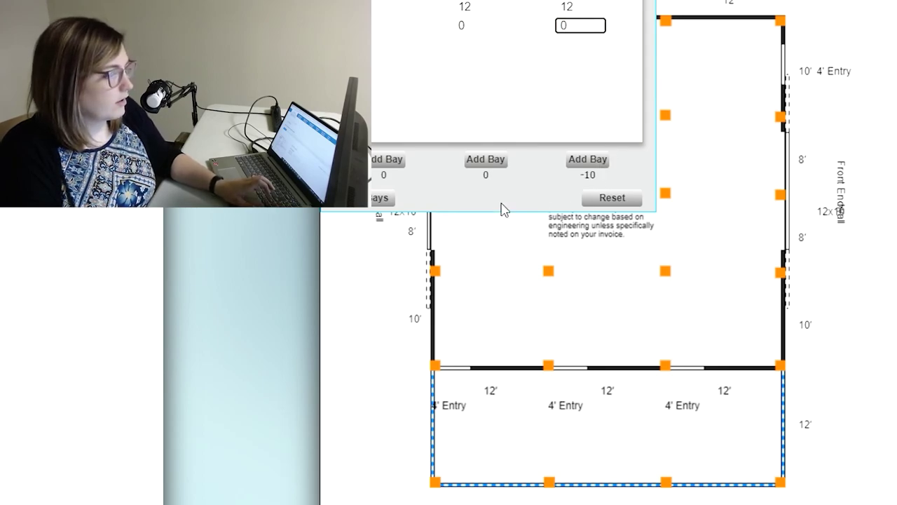
{"action": "left_click", "coordinate": [379, 198]}
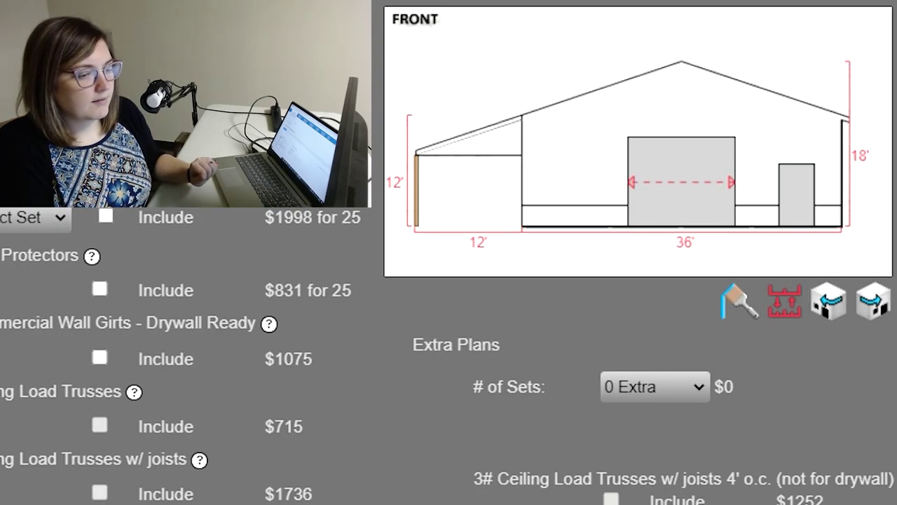
Rotate the building drawing from the front to the back elevation to inspect its layout.
{"action": "left_click", "coordinate": [876, 306]}
{"action": "left_click", "coordinate": [877, 308]}
{"action": "left_click", "coordinate": [876, 307]}
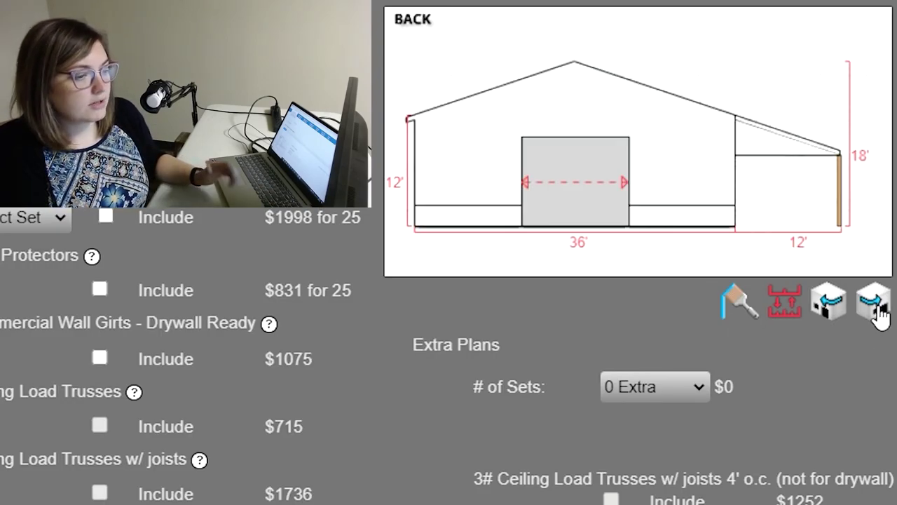